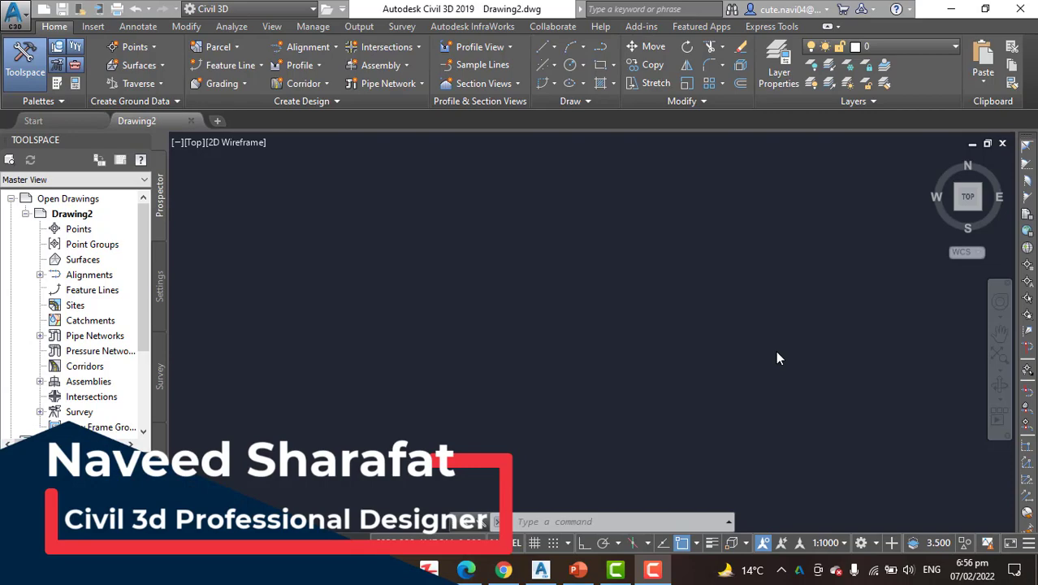
# - Switch to Chrome, view the CivilGuru04 YouTube channel and Facebook page, and return to Civil 3D
pyautogui.click(951, 8)
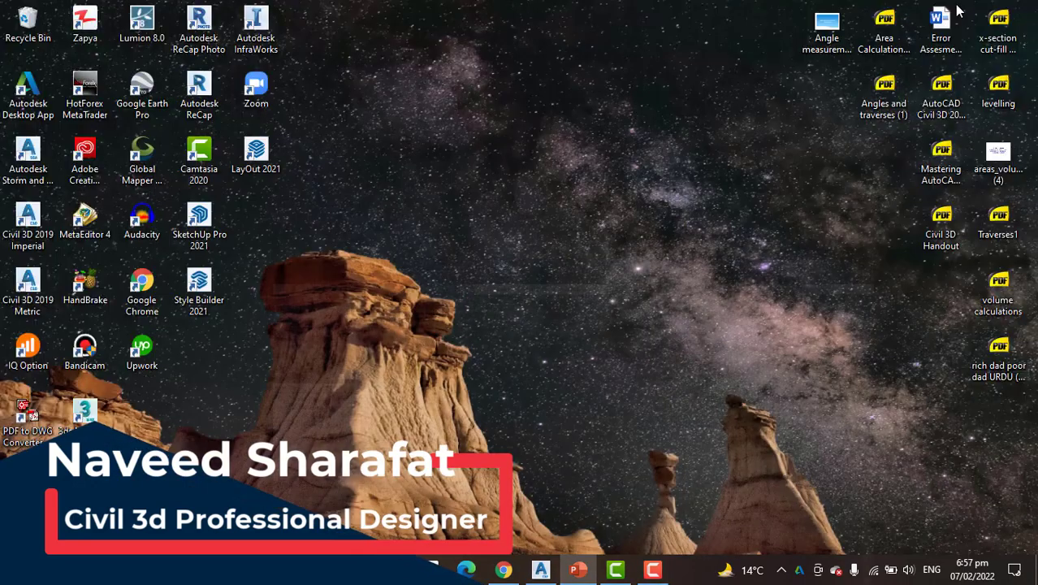
pyautogui.click(504, 569)
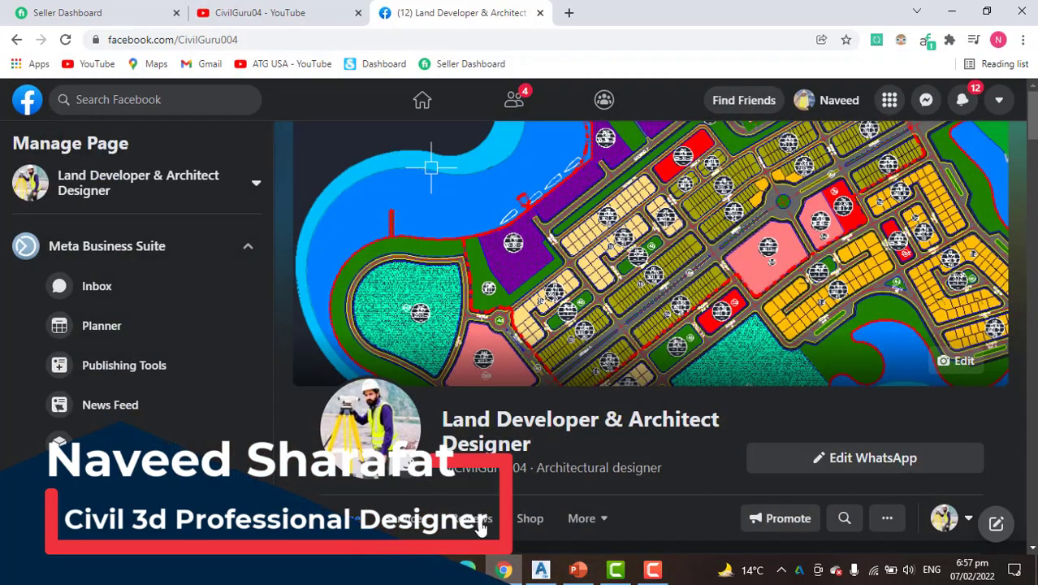
pyautogui.click(273, 9)
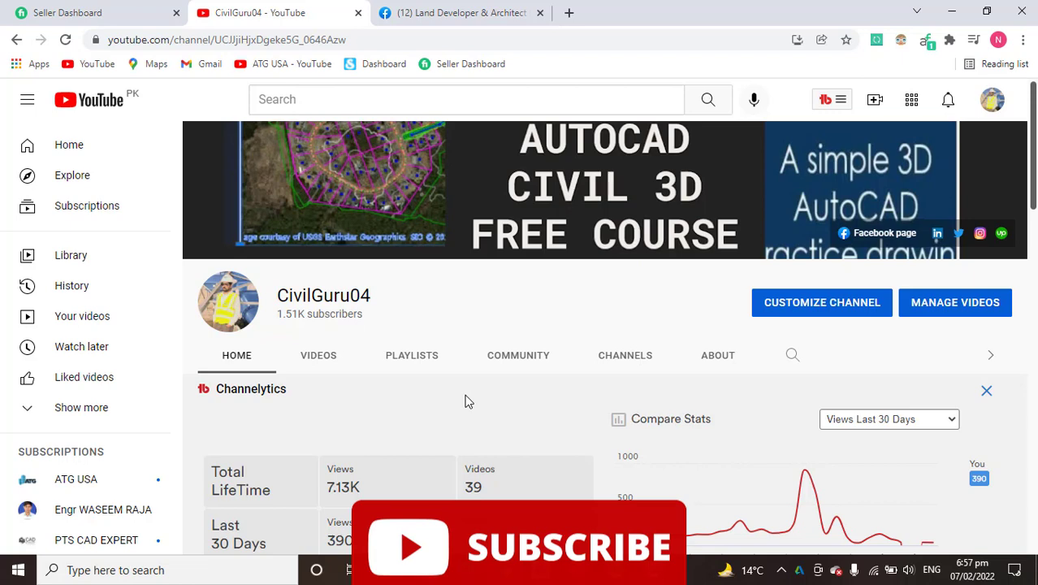
pyautogui.click(422, 10)
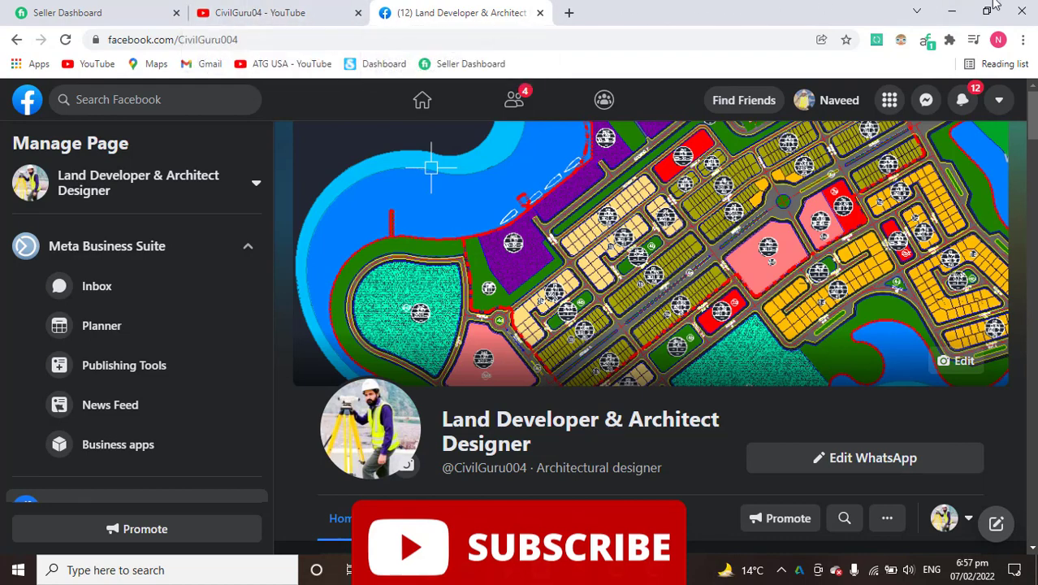
pyautogui.click(950, 11)
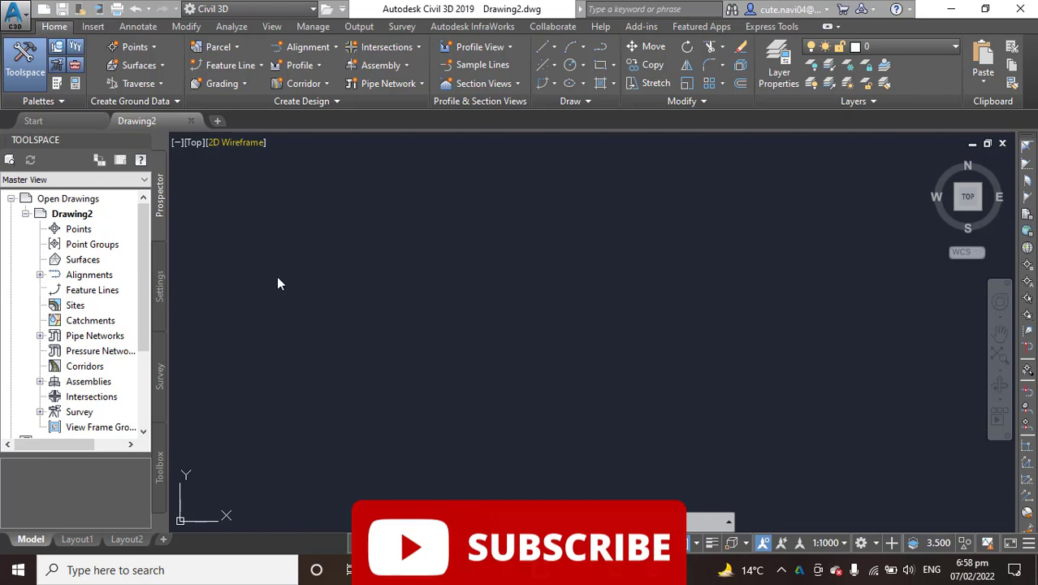
# - Open the existing drawing Elevation Analysis from drive D: and dismiss the previous-version notice
pyautogui.click(16, 14)
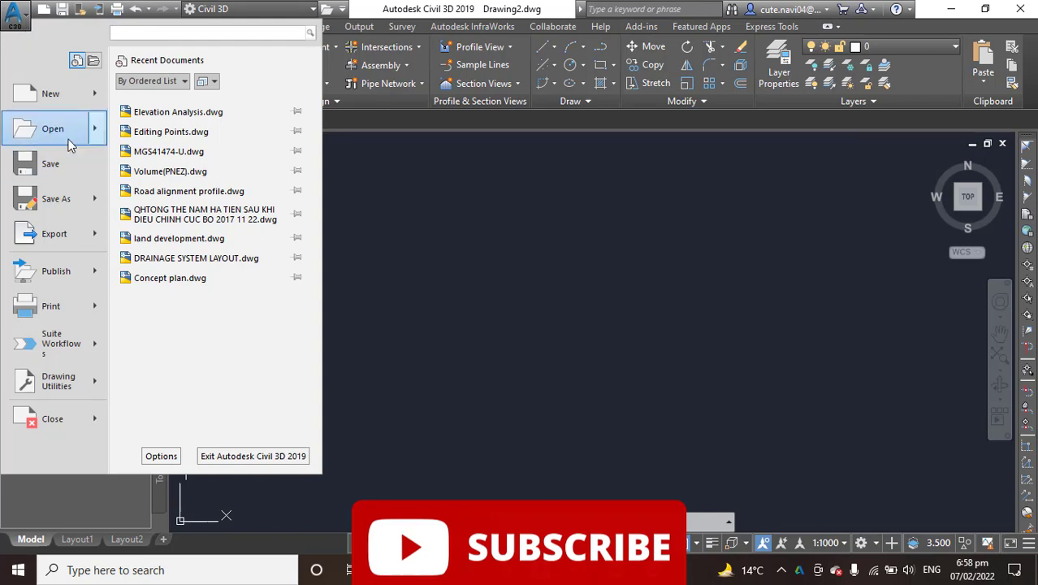
pyautogui.moveTo(65, 140)
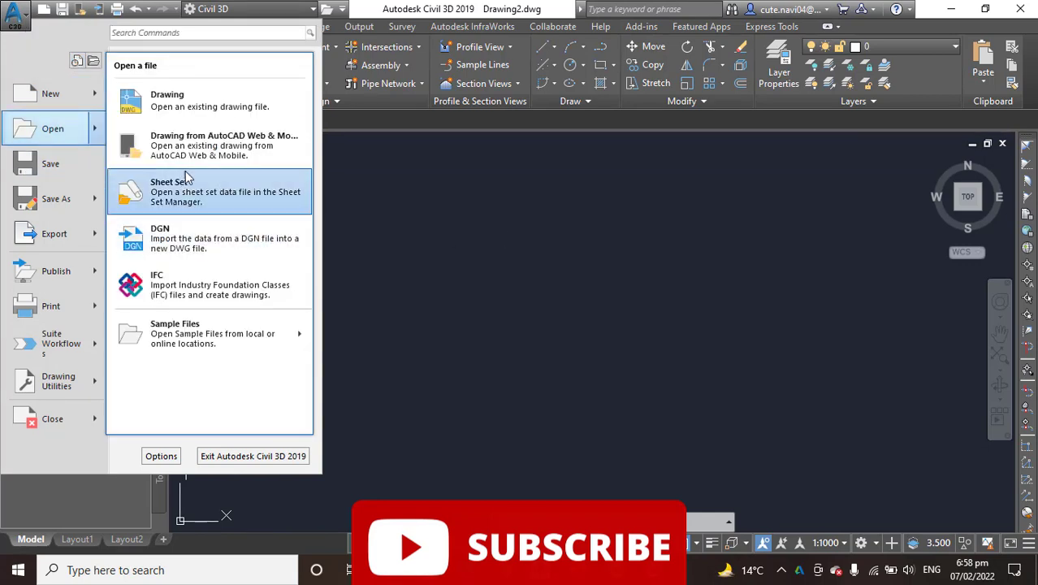
pyautogui.click(54, 132)
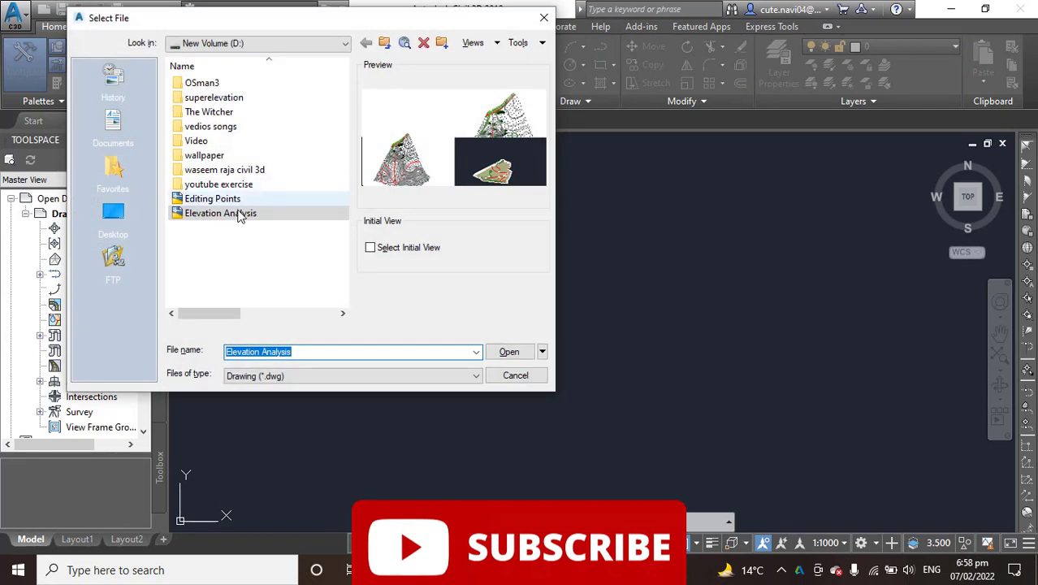
pyautogui.click(220, 214)
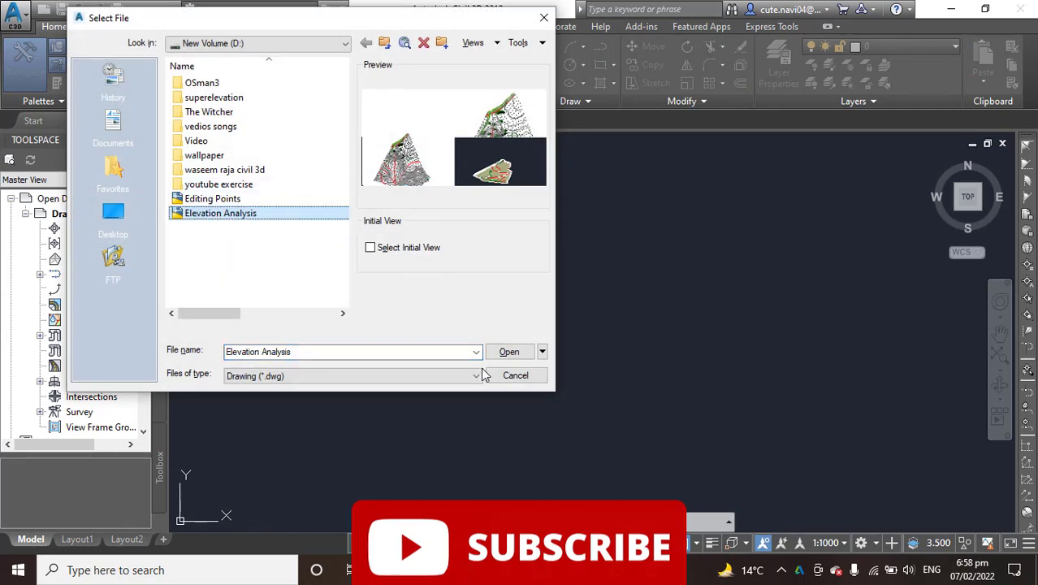
pyautogui.click(509, 351)
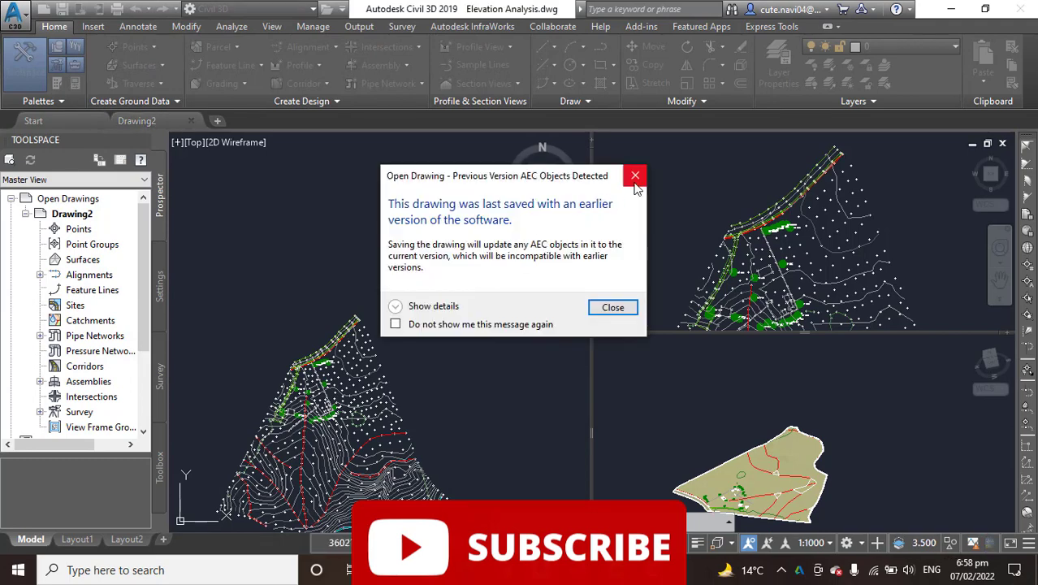
pyautogui.click(635, 177)
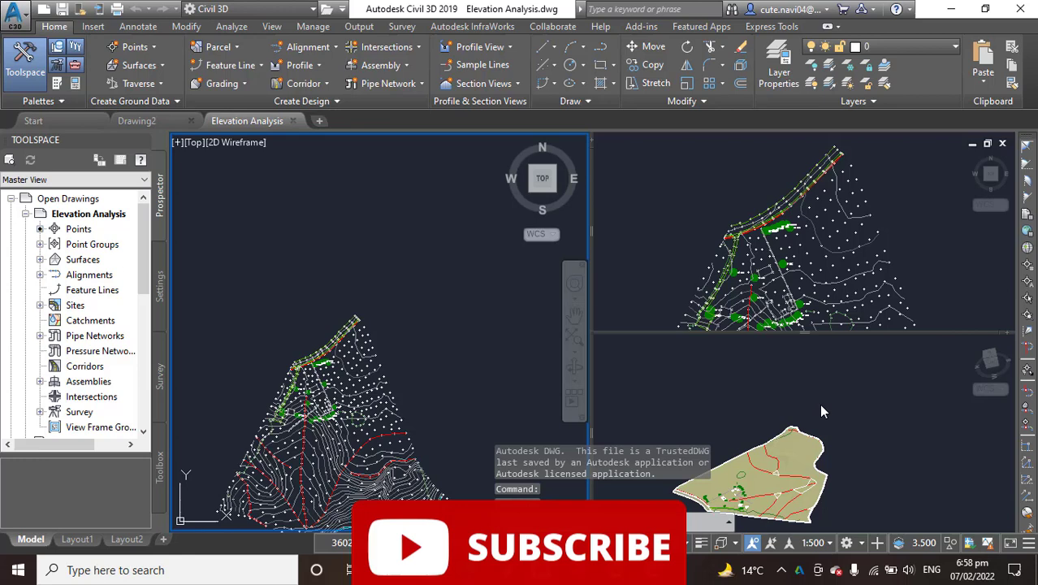
# - Select the EG surface in the large plan viewport and change its surface style to Elevation Banding (2D) in the surface properties
pyautogui.click(787, 403)
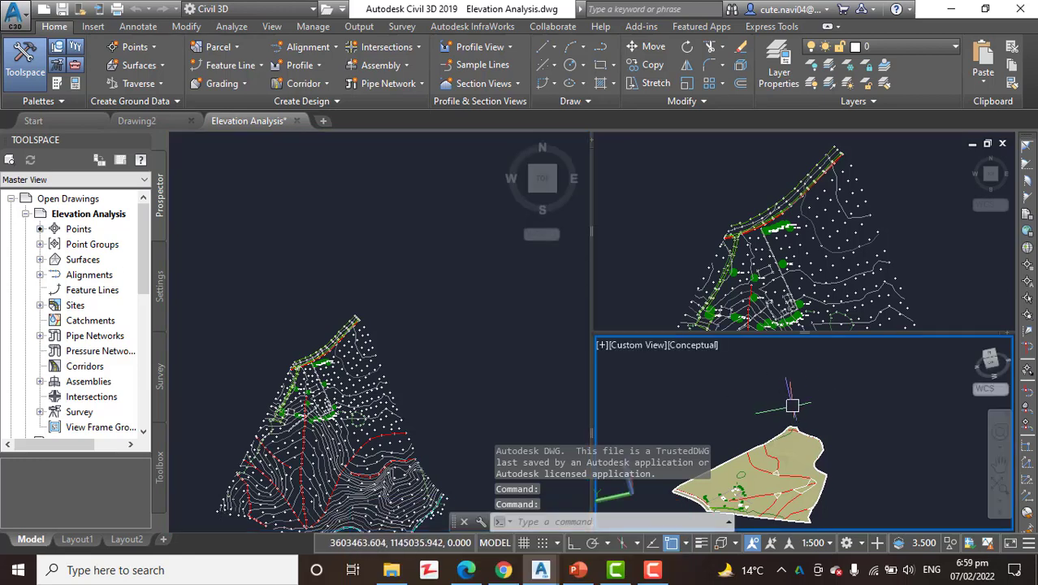
pyautogui.click(373, 292)
pyautogui.moveTo(426, 333)
pyautogui.mouseDown(button='middle')
pyautogui.moveTo(445, 295)
pyautogui.moveTo(449, 242)
pyautogui.mouseUp(button='middle')
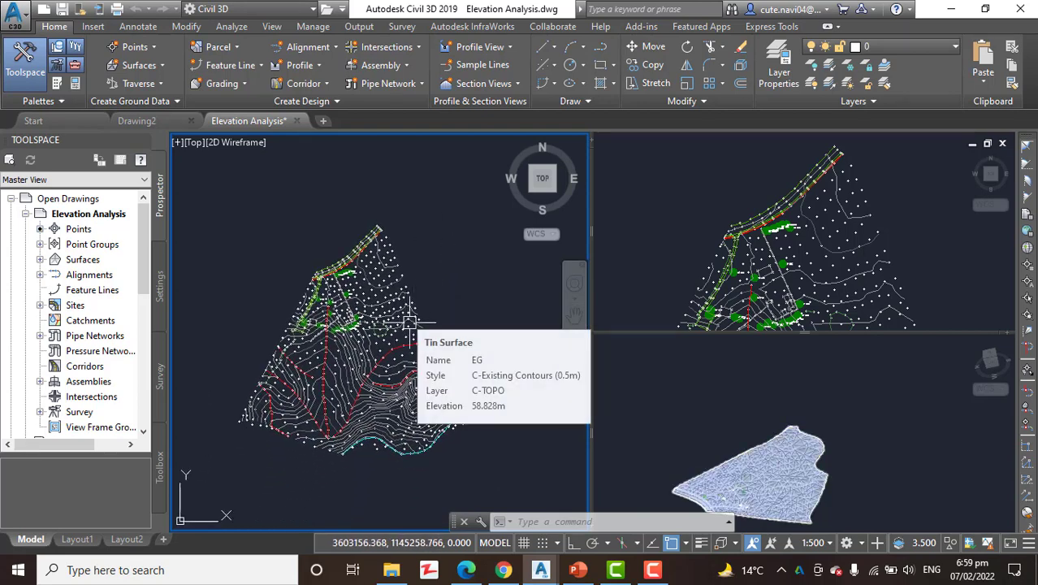
pyautogui.scroll(3, 439, 289)
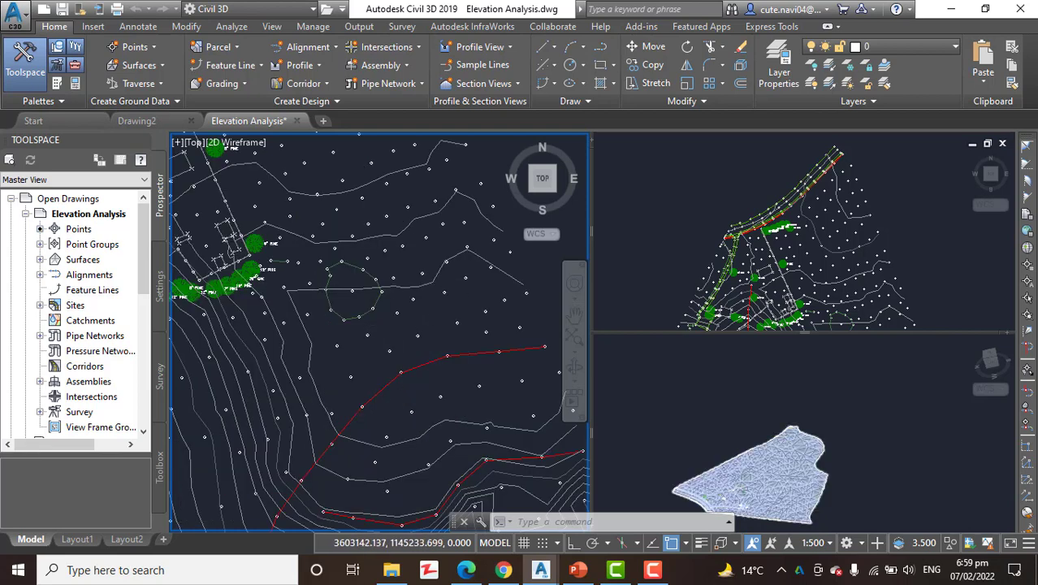
pyautogui.scroll(3, 424, 283)
pyautogui.click(426, 285)
pyautogui.scroll(-3, 406, 341)
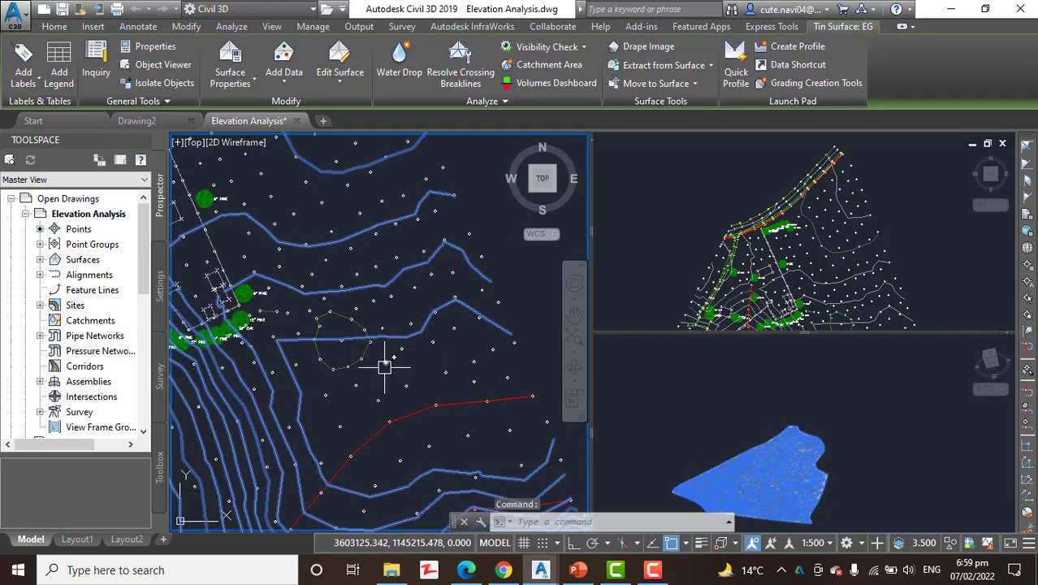
pyautogui.scroll(-1, 377, 367)
pyautogui.scroll(2, 406, 297)
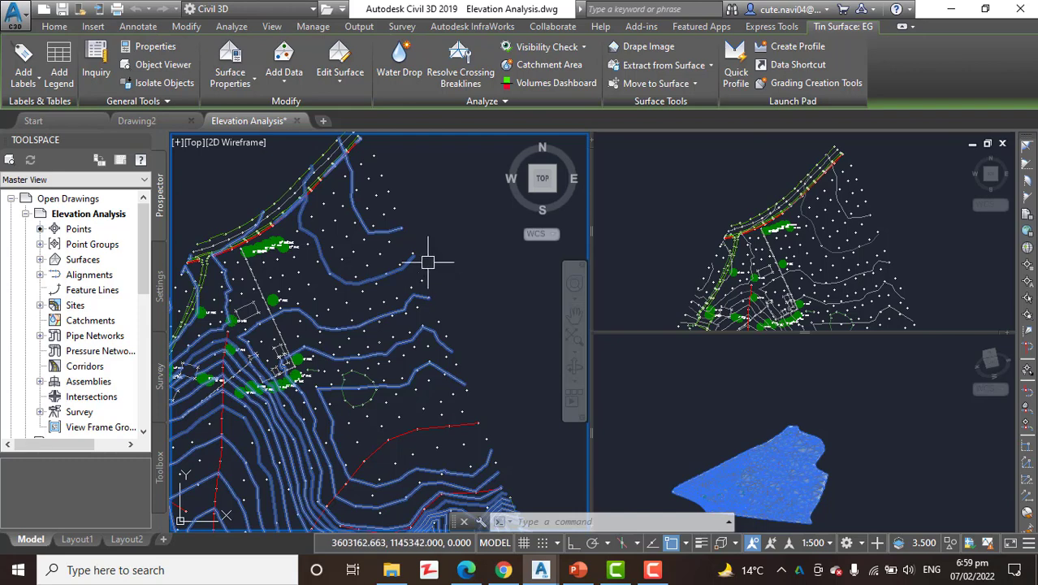
pyautogui.click(230, 73)
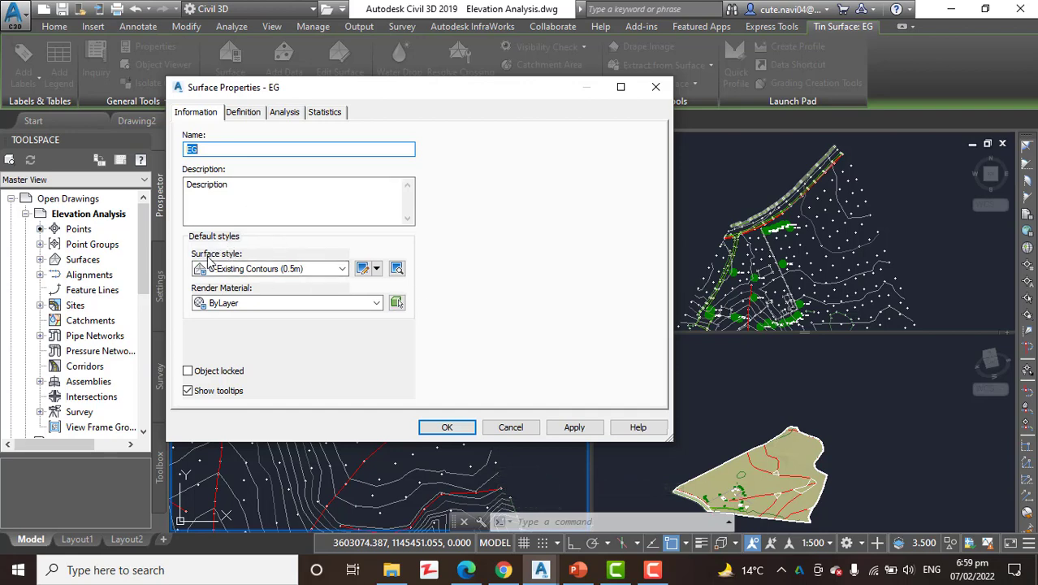
pyautogui.click(341, 270)
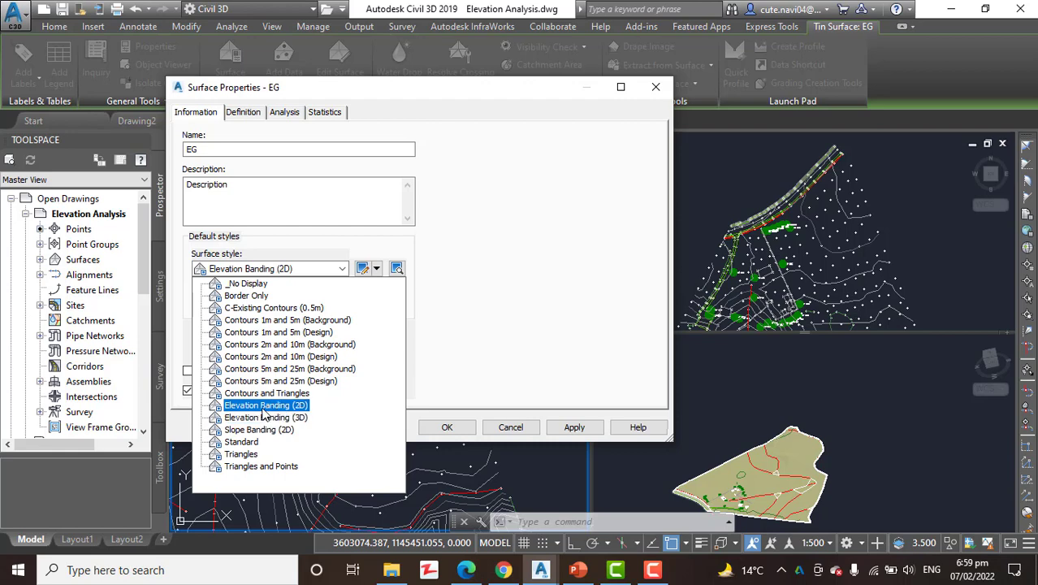
pyautogui.click(301, 406)
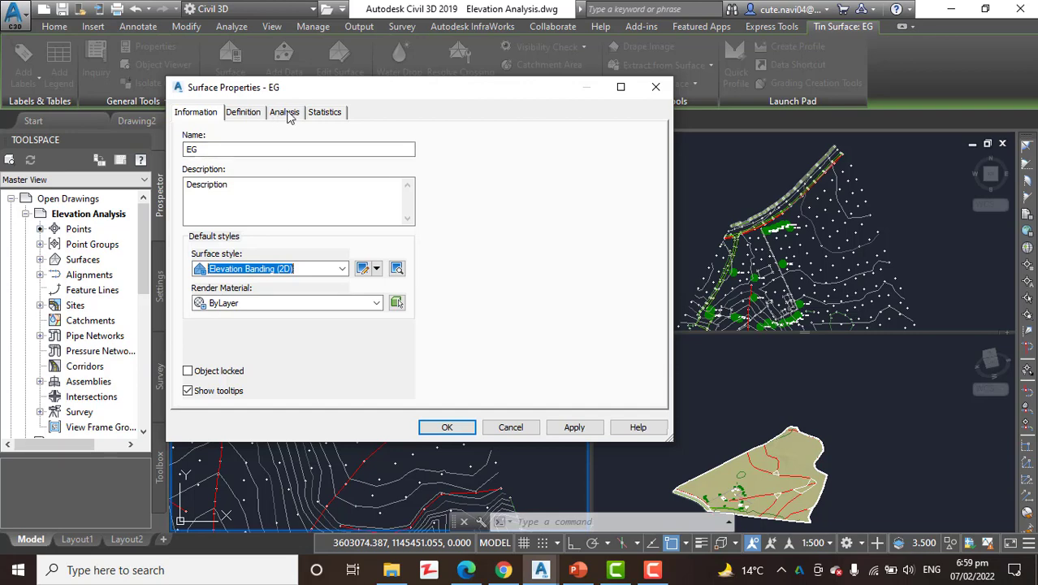
# - Run an Elevations analysis on the EG surface with 8 ranges, review the range details and accept the surface properties
pyautogui.click(286, 113)
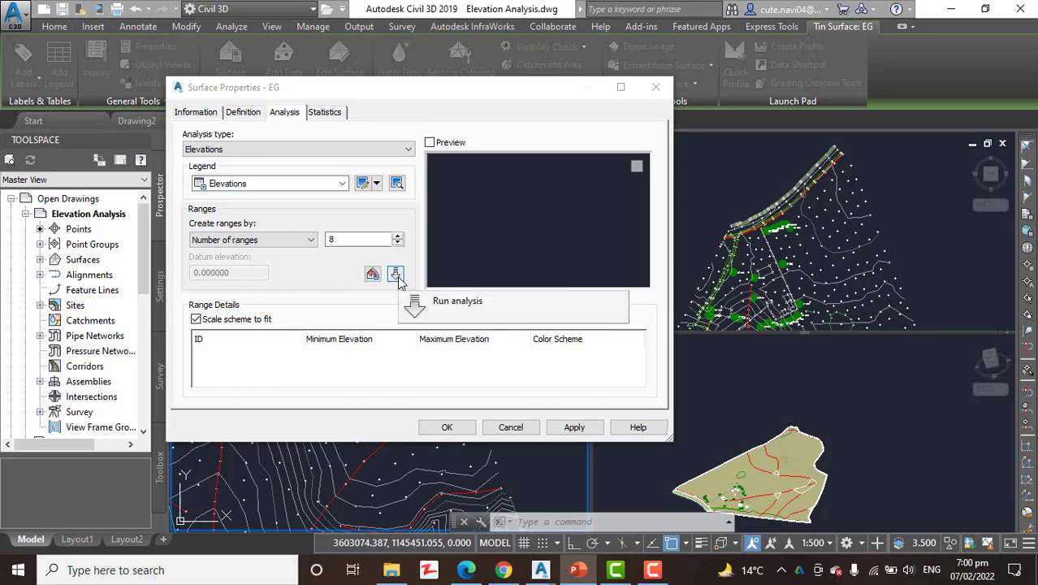
pyautogui.click(396, 275)
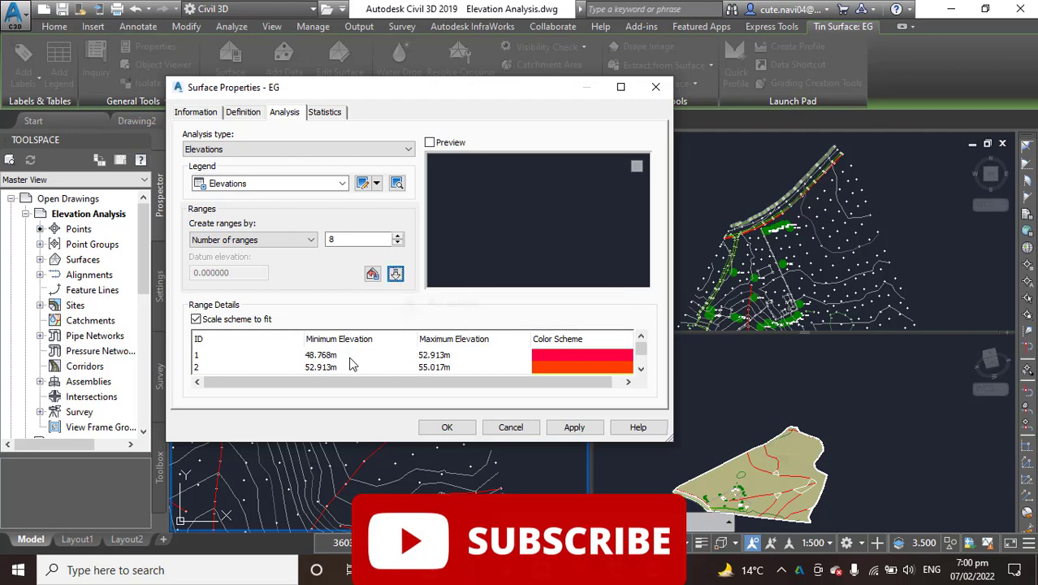
pyautogui.scroll(-2, 357, 362)
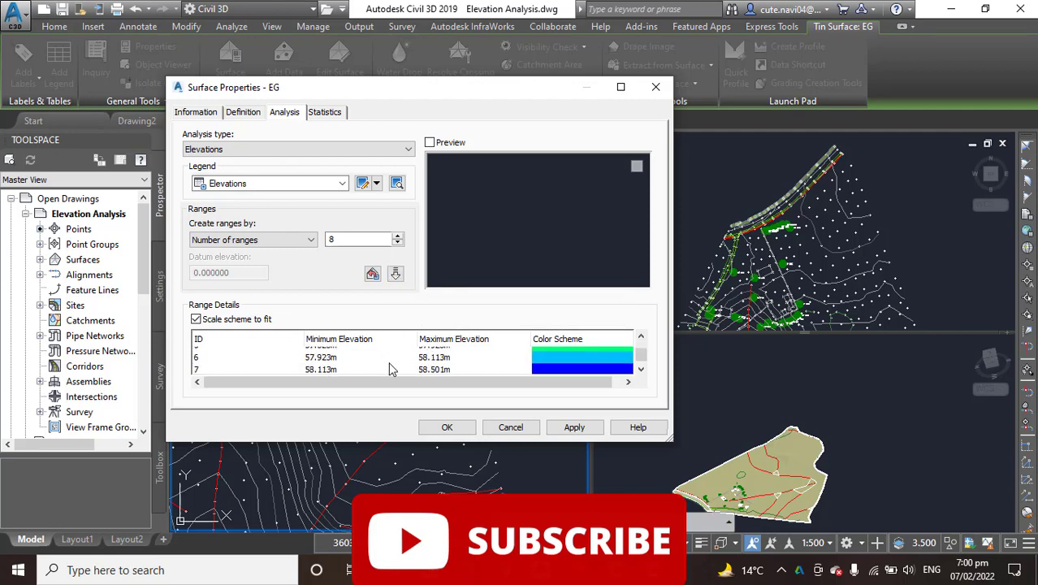
pyautogui.scroll(2, 389, 369)
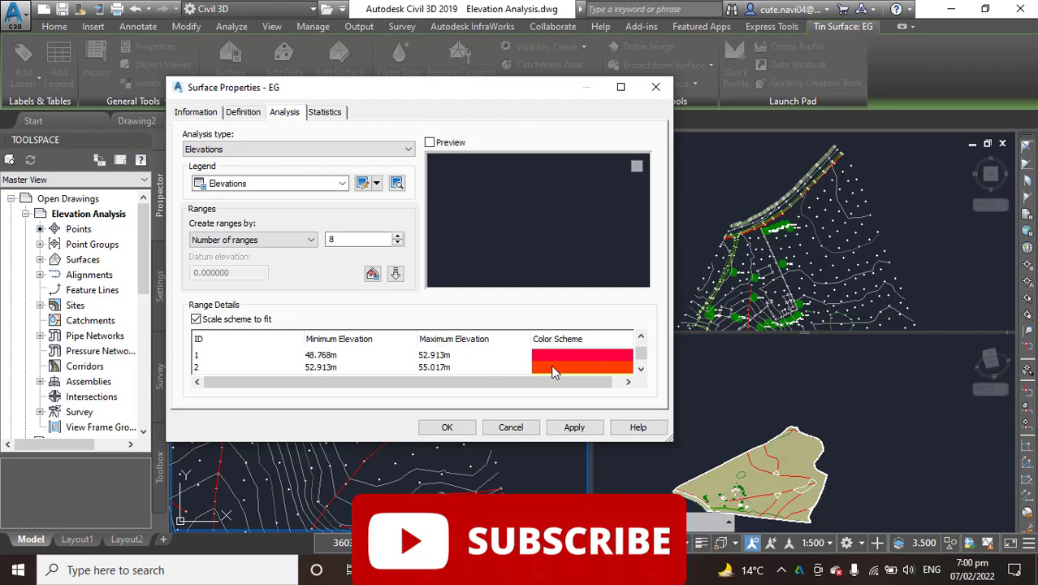
pyautogui.scroll(-2, 560, 367)
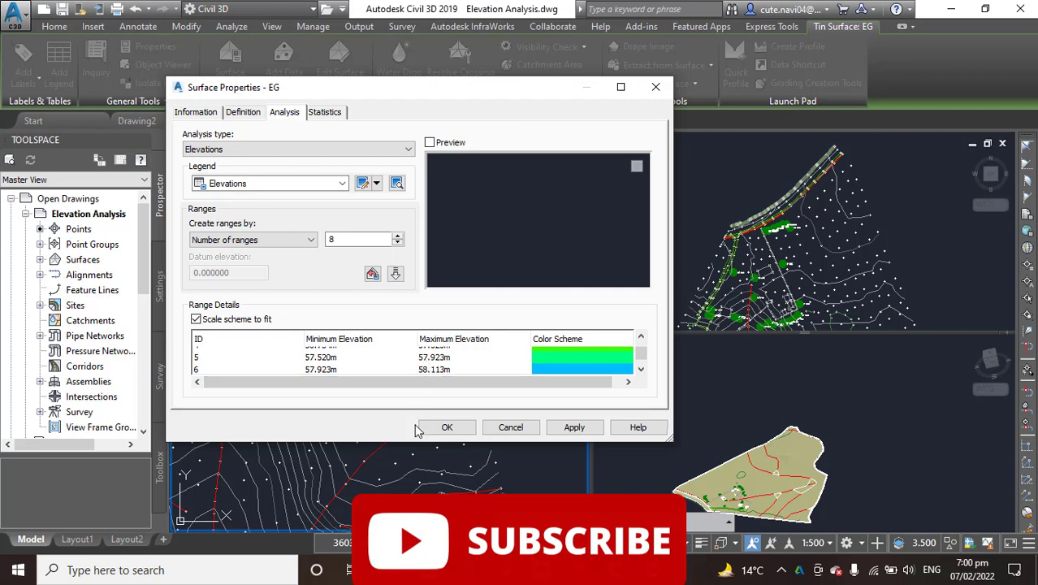
pyautogui.click(448, 429)
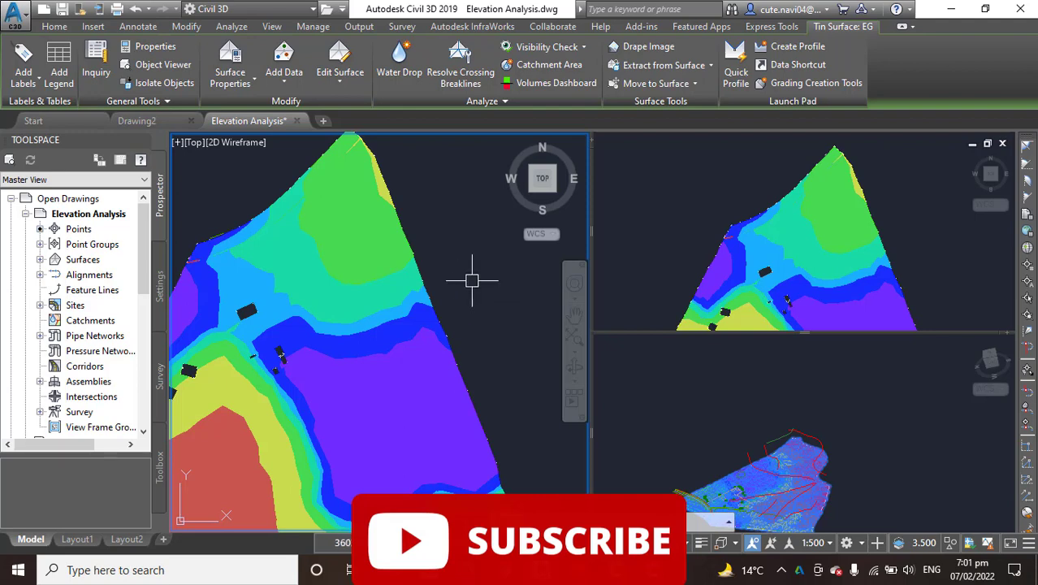
# - Deselect the surface and examine its coloured elevation bands and spot elevations in the plan viewport
pyautogui.scroll(-5, 470, 276)
pyautogui.press('Escape')
pyautogui.scroll(5, 431, 334)
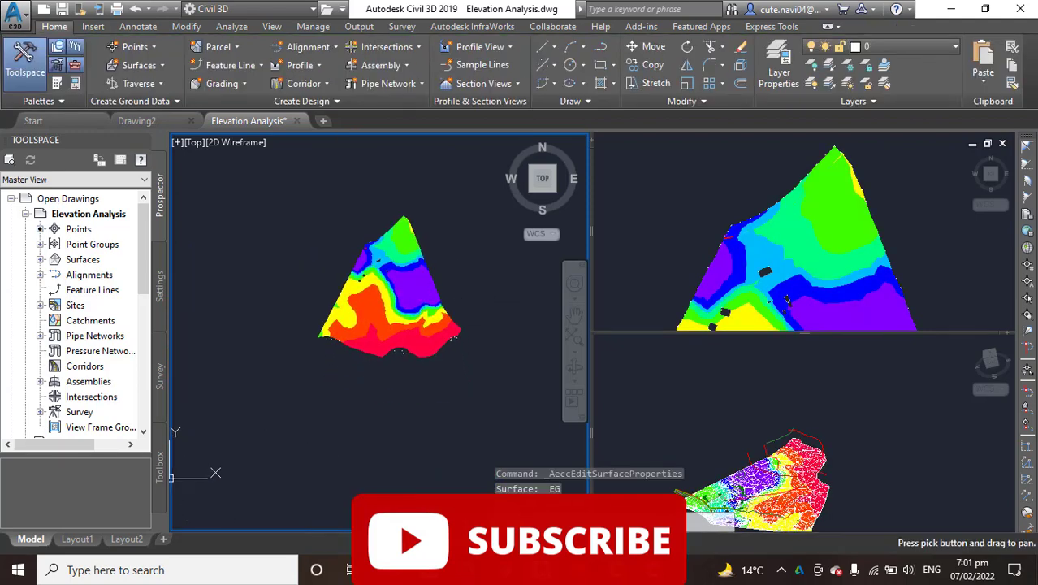
pyautogui.moveTo(409, 339); pyautogui.dragTo(410, 378, button='middle')
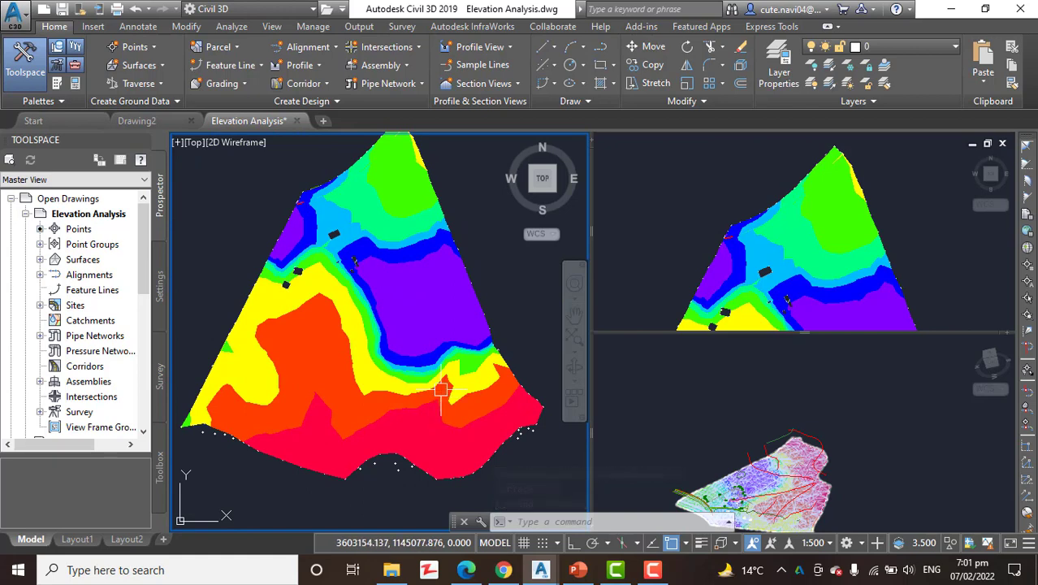
pyautogui.moveTo(427, 370)
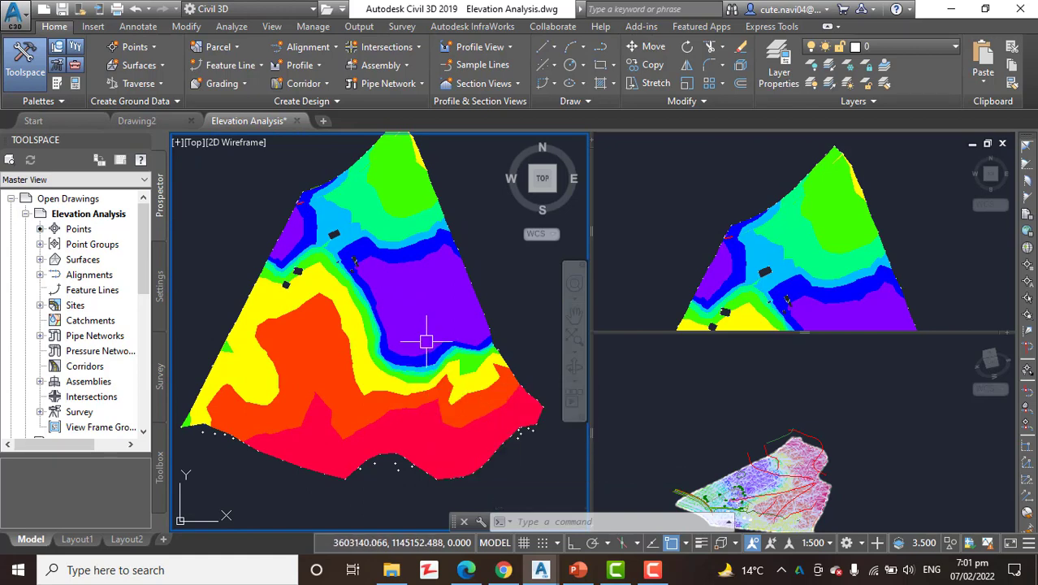
pyautogui.moveTo(399, 375); pyautogui.dragTo(370, 367, button='middle')
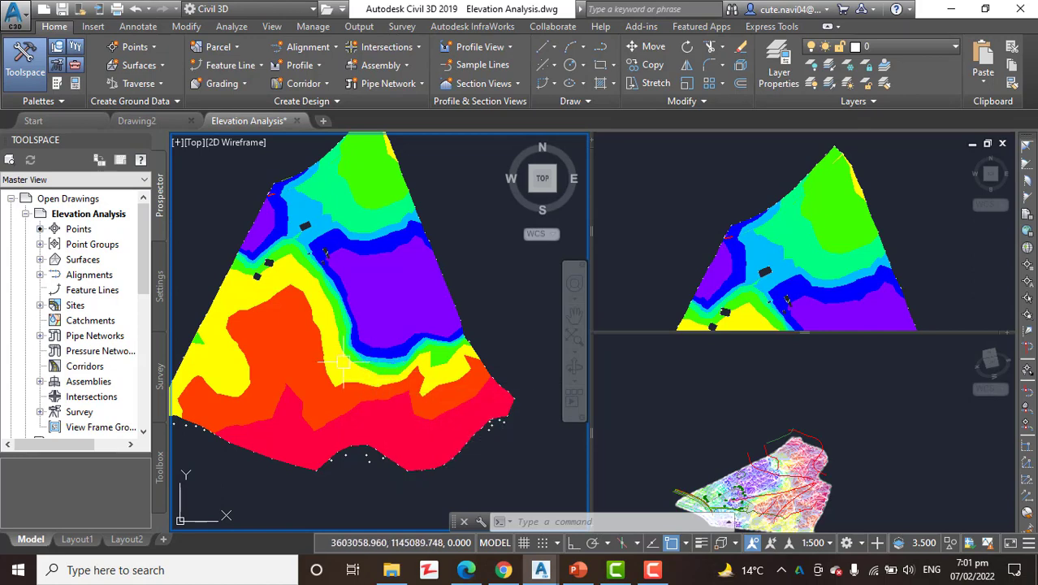
pyautogui.moveTo(355, 348)
pyautogui.mouseDown(button='middle')
pyautogui.moveTo(397, 393)
pyautogui.moveTo(355, 330)
pyautogui.mouseUp(button='middle')
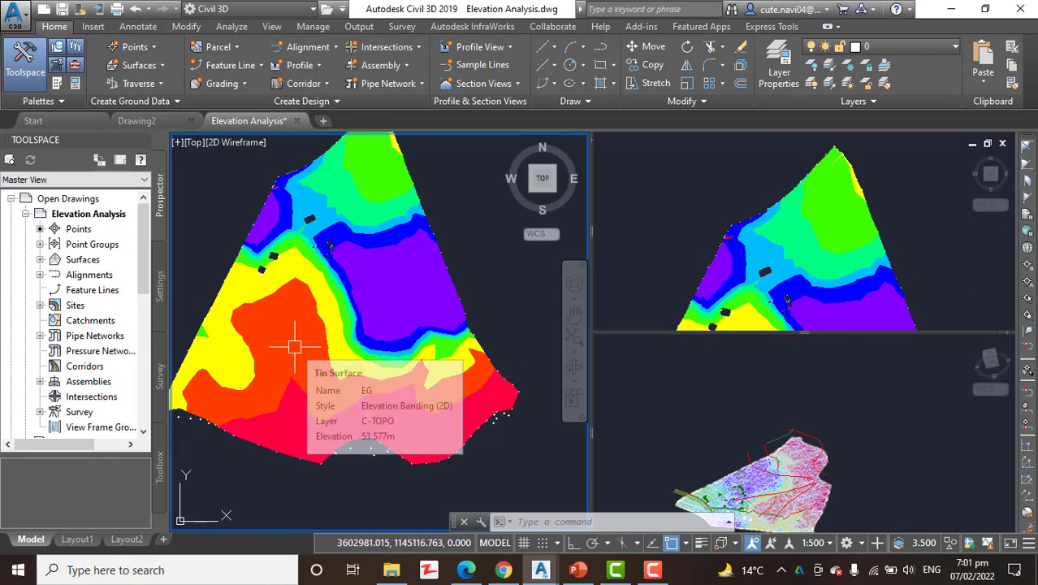
pyautogui.moveTo(294, 349)
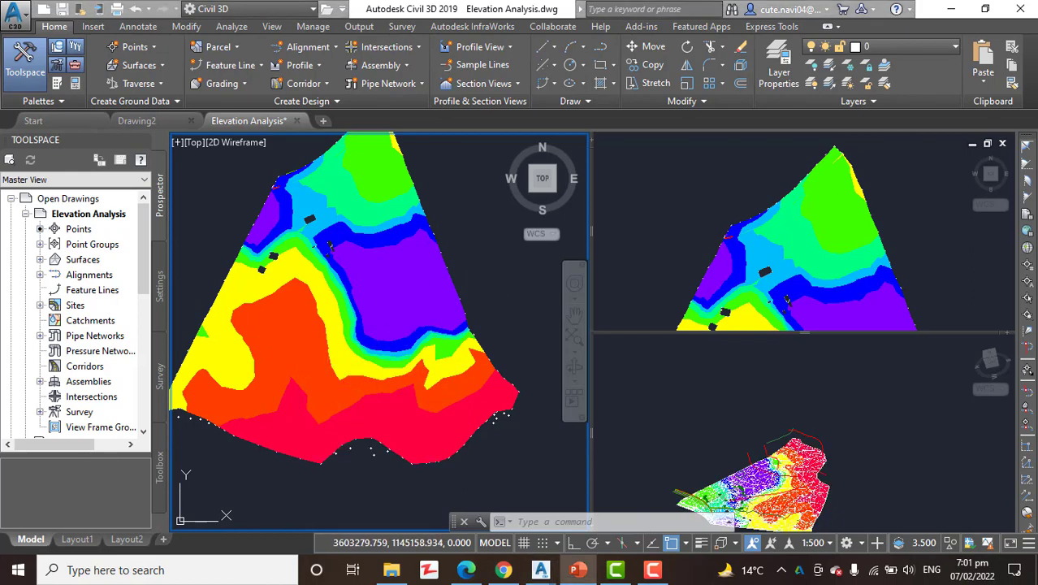
# - Select the EG surface in the large plan viewport and change its surface style to Elevation Banding (3D) in the surface properties
pyautogui.click(499, 274)
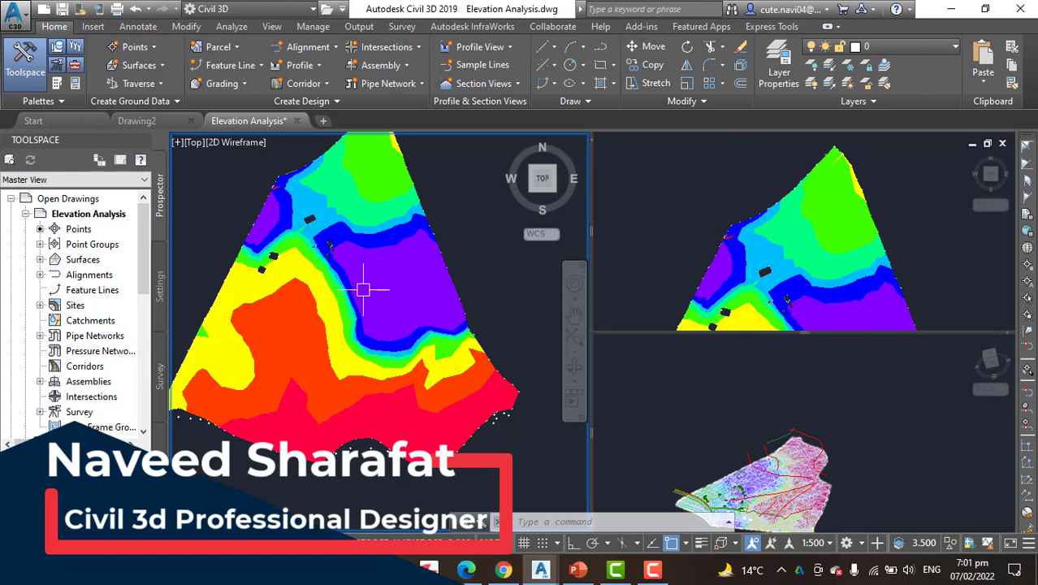
pyautogui.click(475, 267)
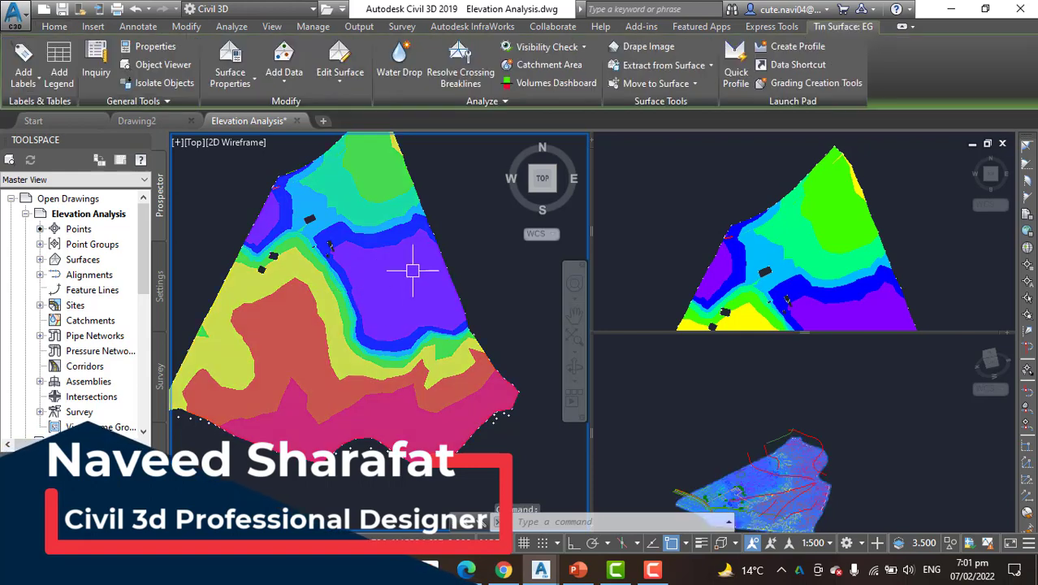
pyautogui.click(228, 52)
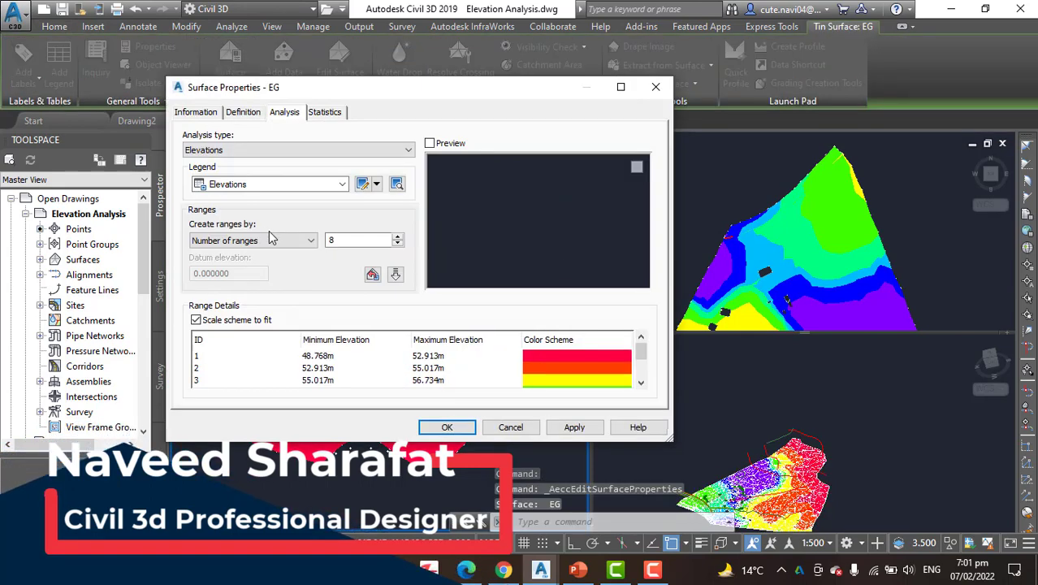
pyautogui.click(194, 111)
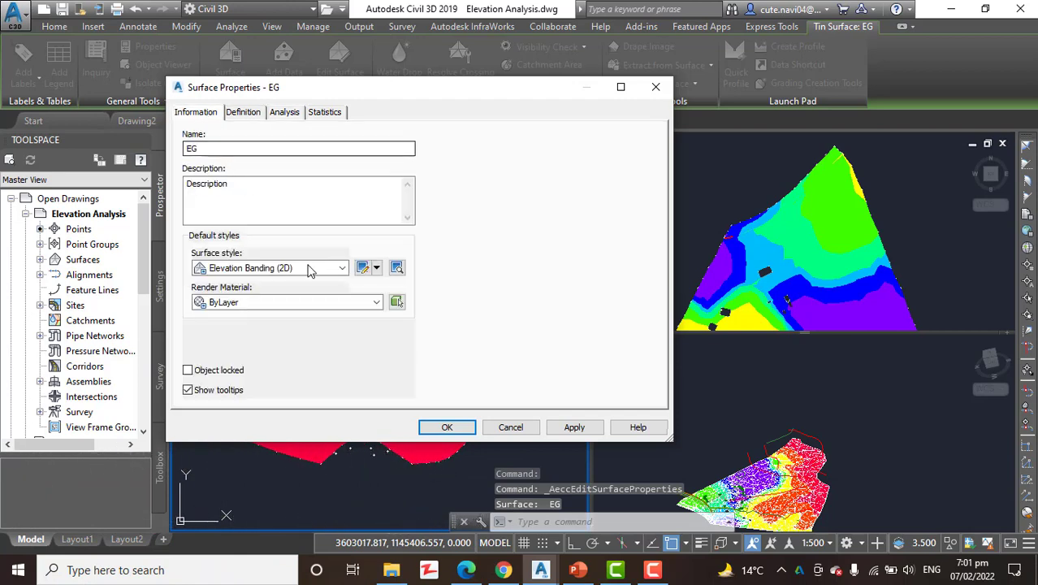
pyautogui.click(341, 268)
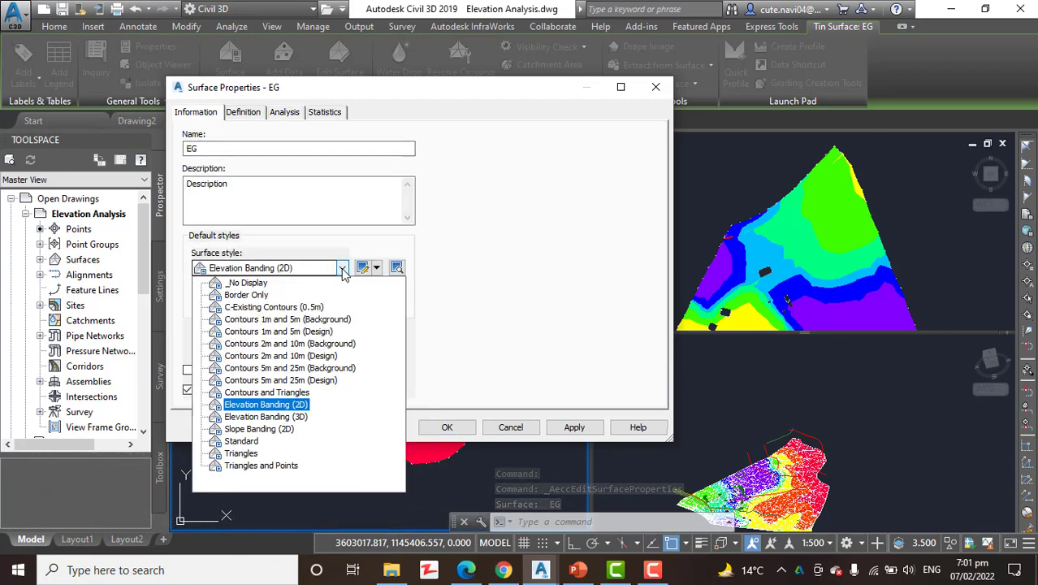
pyautogui.click(294, 416)
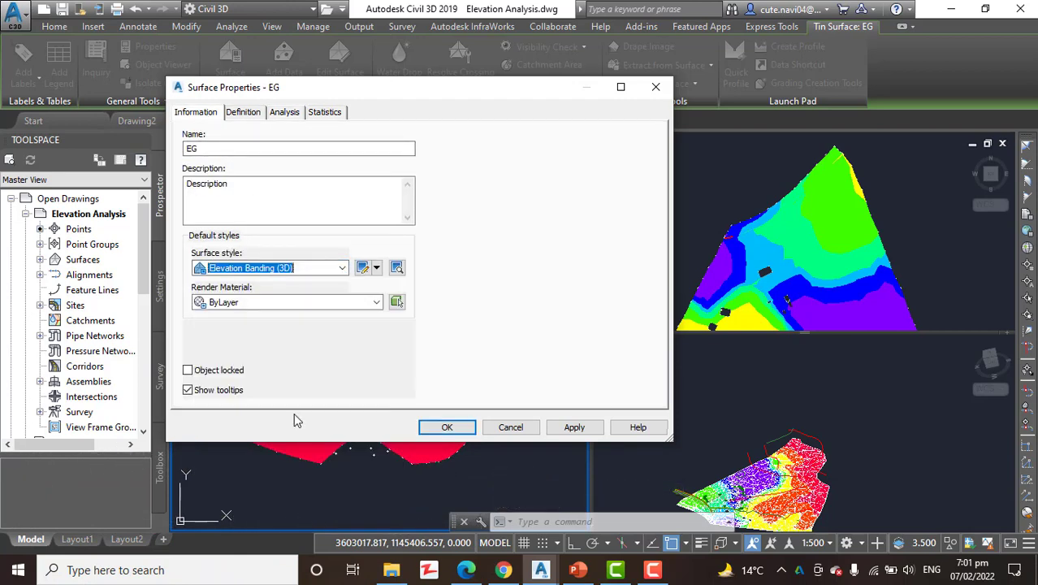
pyautogui.click(449, 427)
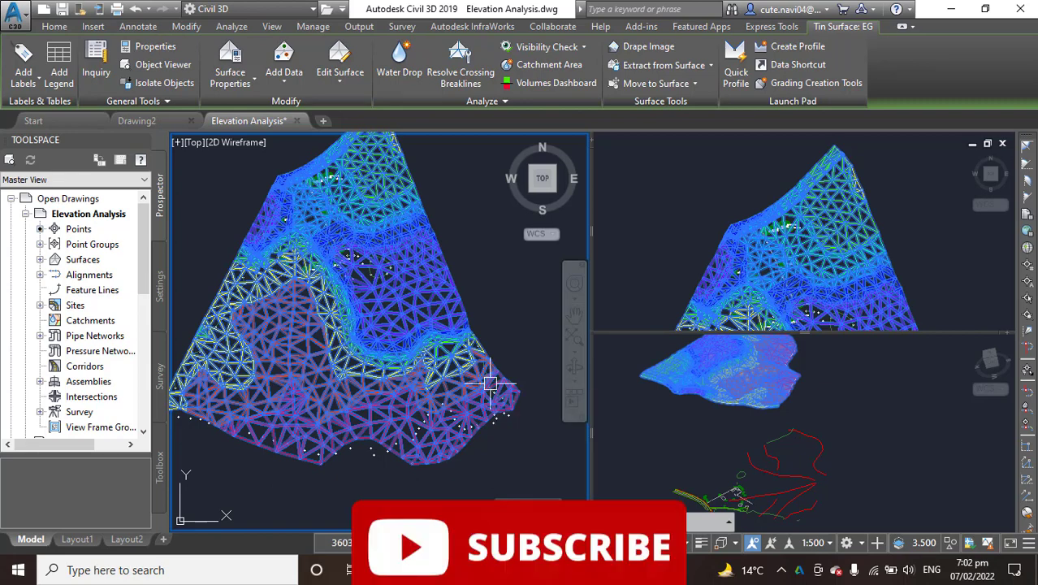
# - Deselect the surface and examine its coloured elevation bands from several angles in the conceptual 3D viewport
pyautogui.moveTo(447, 344)
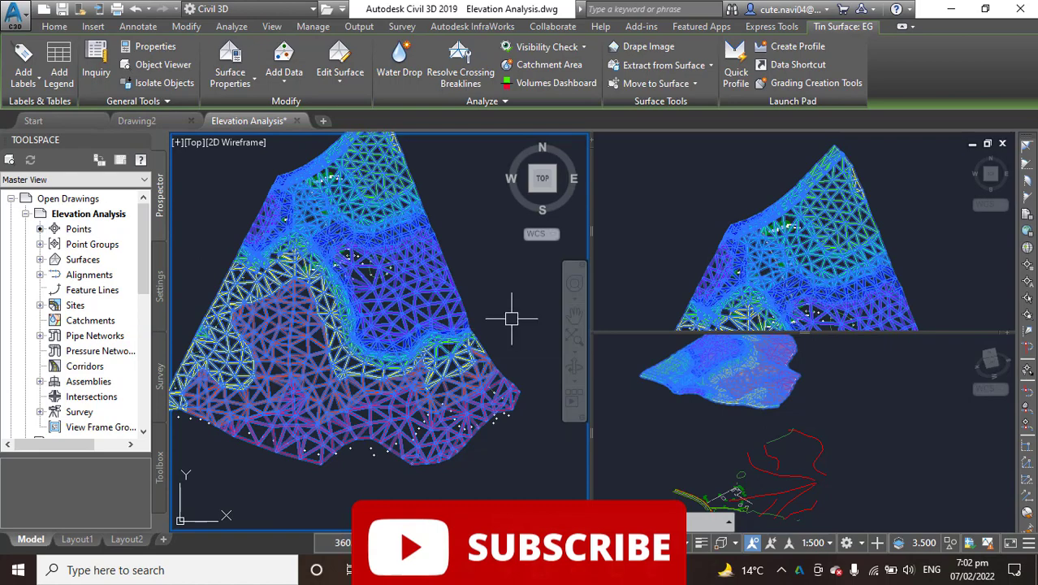
pyautogui.click(685, 428)
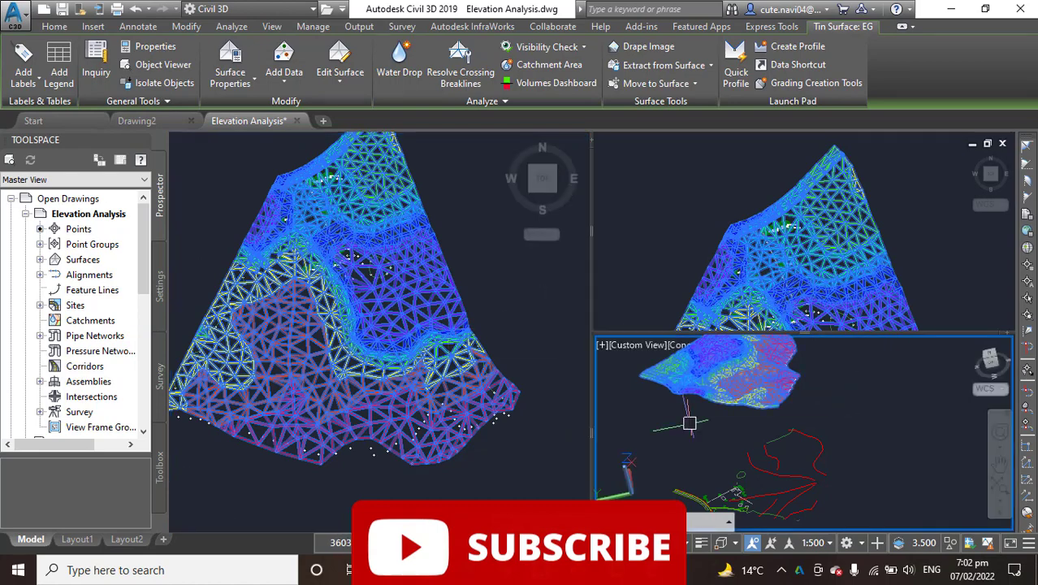
pyautogui.press('Escape')
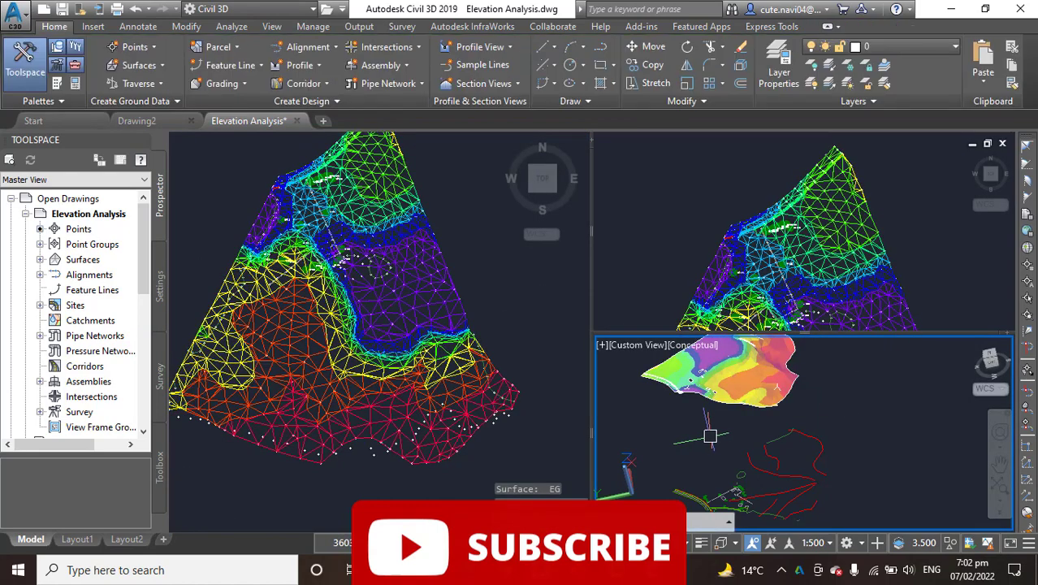
pyautogui.keyDown('shift'); pyautogui.moveTo(723, 424); pyautogui.dragTo(708, 477, button='middle'); pyautogui.keyUp('shift')
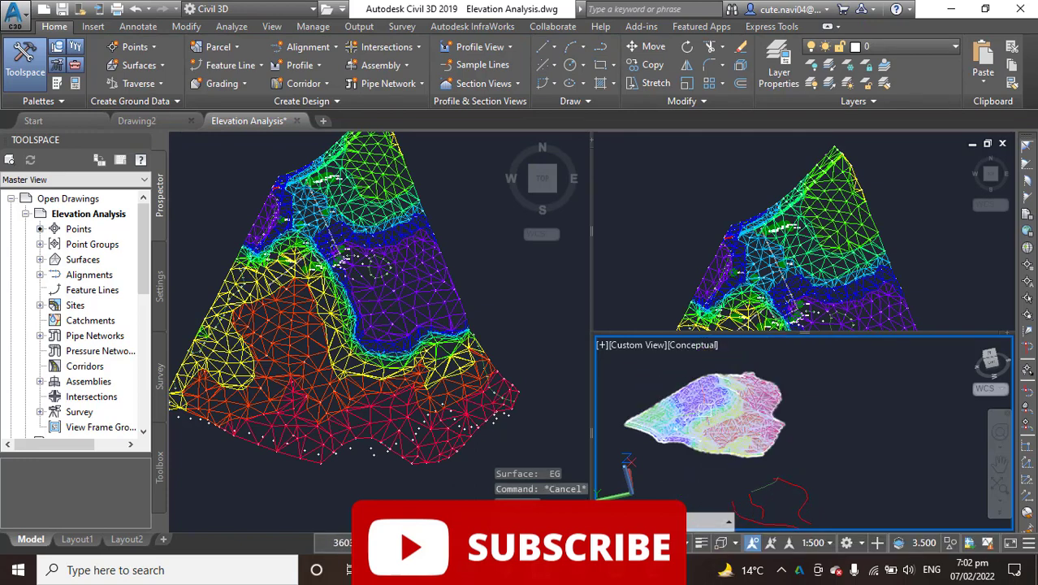
pyautogui.keyDown('shift'); pyautogui.moveTo(705, 409); pyautogui.dragTo(812, 448, button='middle'); pyautogui.keyUp('shift')
pyautogui.scroll(3, 725, 391)
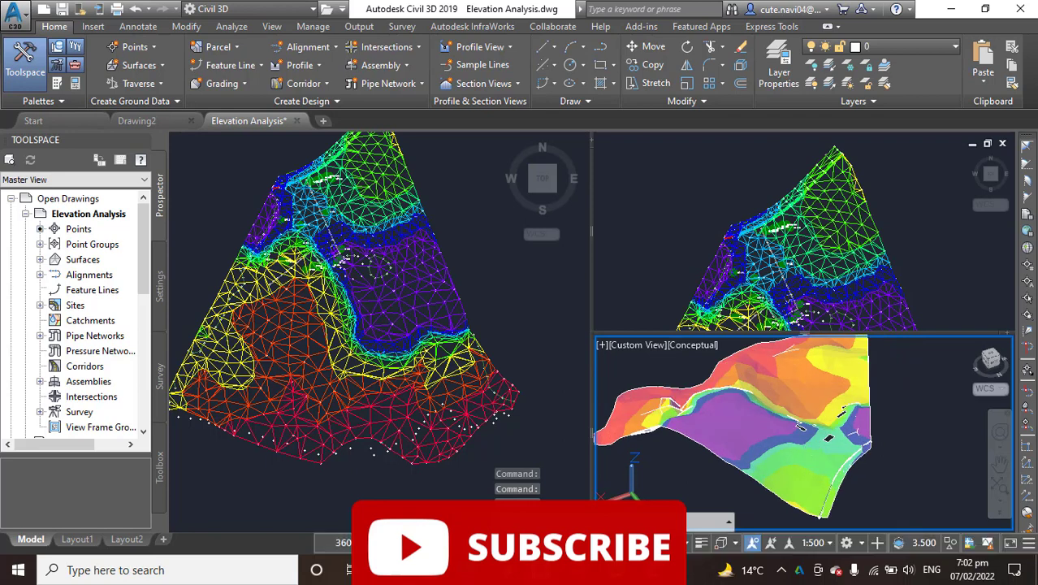
# - Select the EG surface in the large plan viewport, change its surface style to C-Existing Contours (0.5m), and deselect it
pyautogui.click(479, 292)
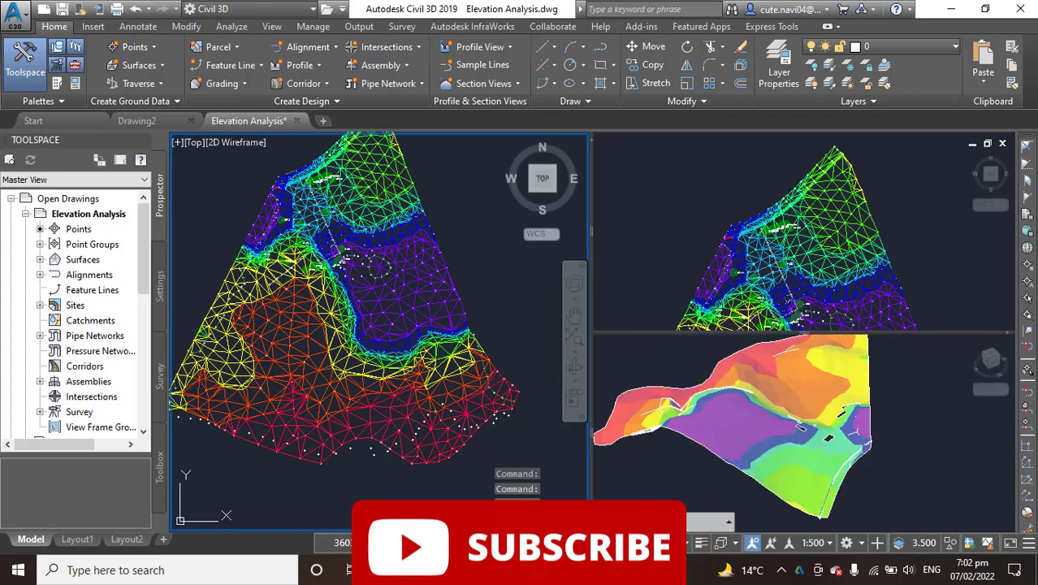
pyautogui.click(439, 294)
pyautogui.click(235, 84)
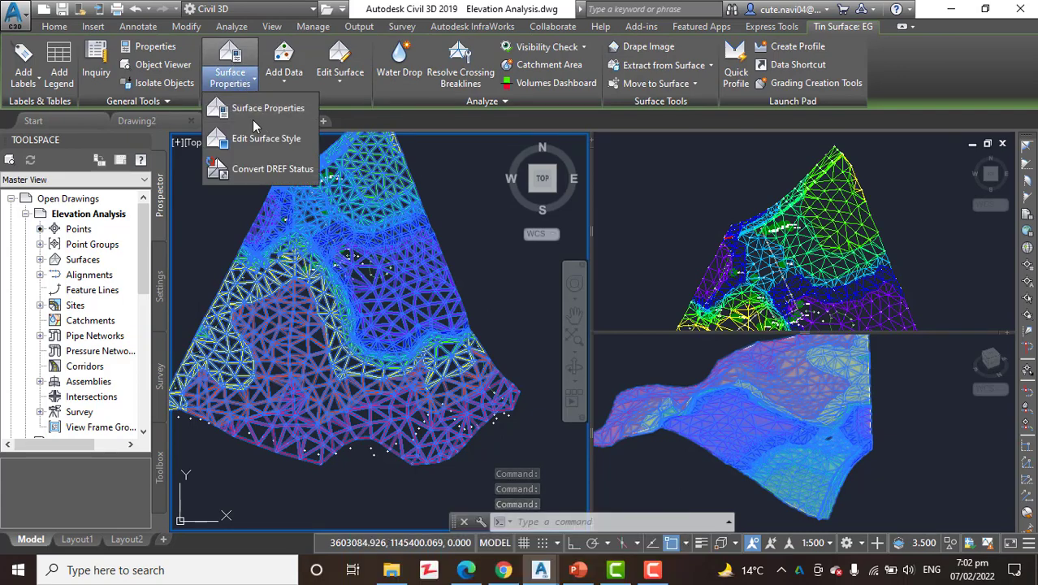
pyautogui.click(253, 108)
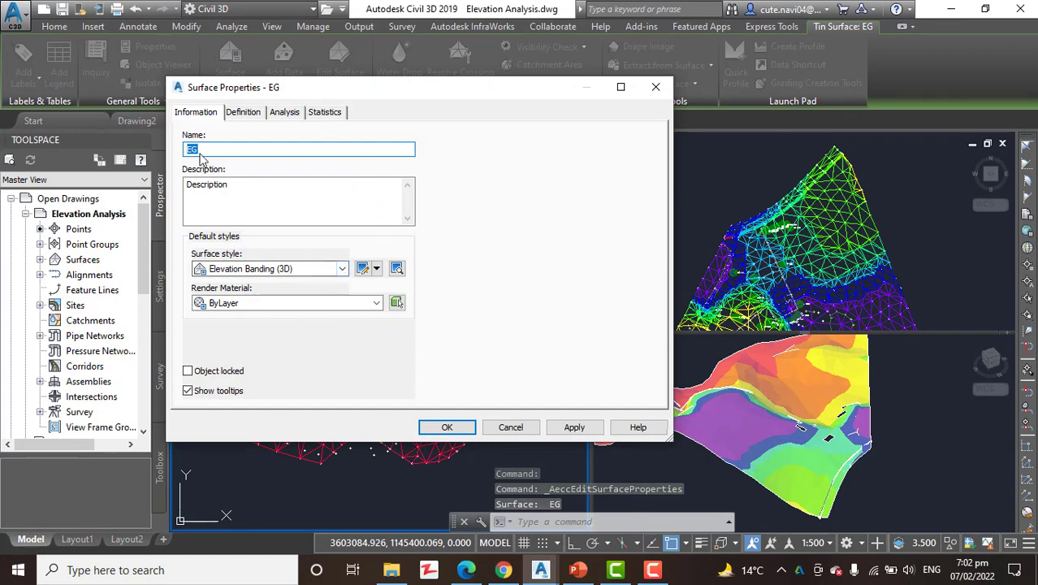
pyautogui.click(343, 269)
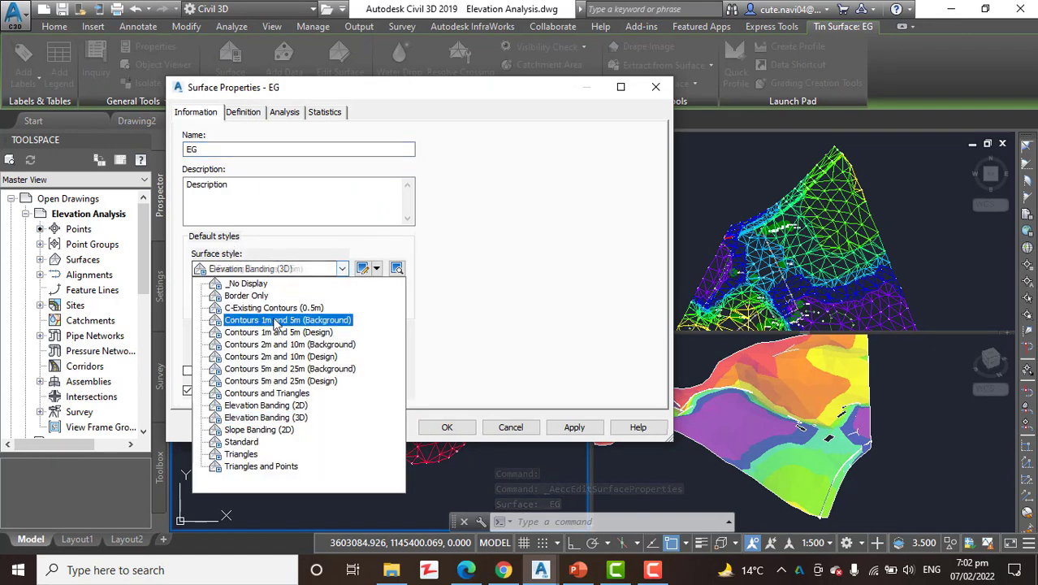
pyautogui.click(296, 304)
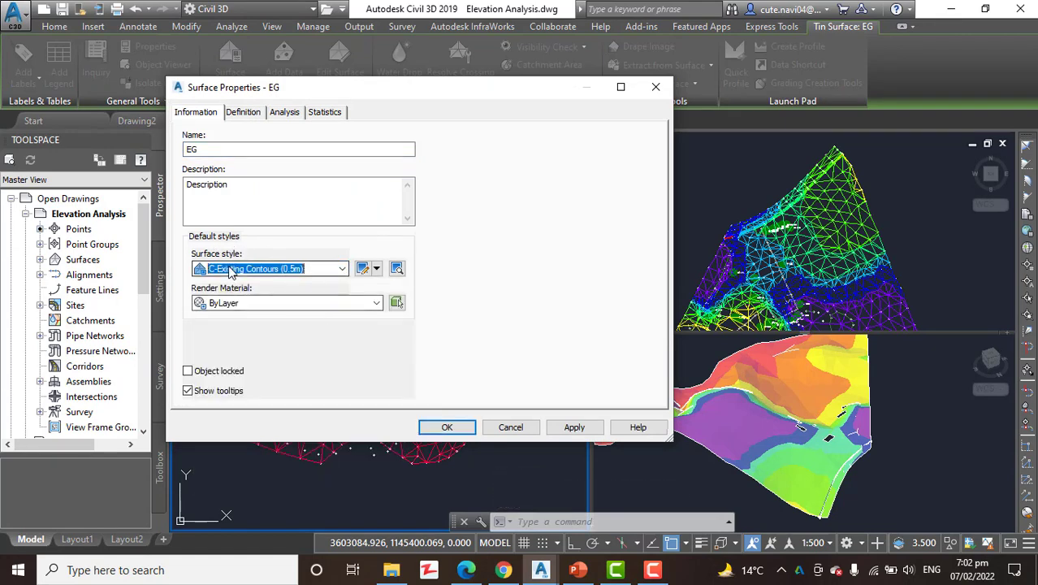
pyautogui.click(574, 427)
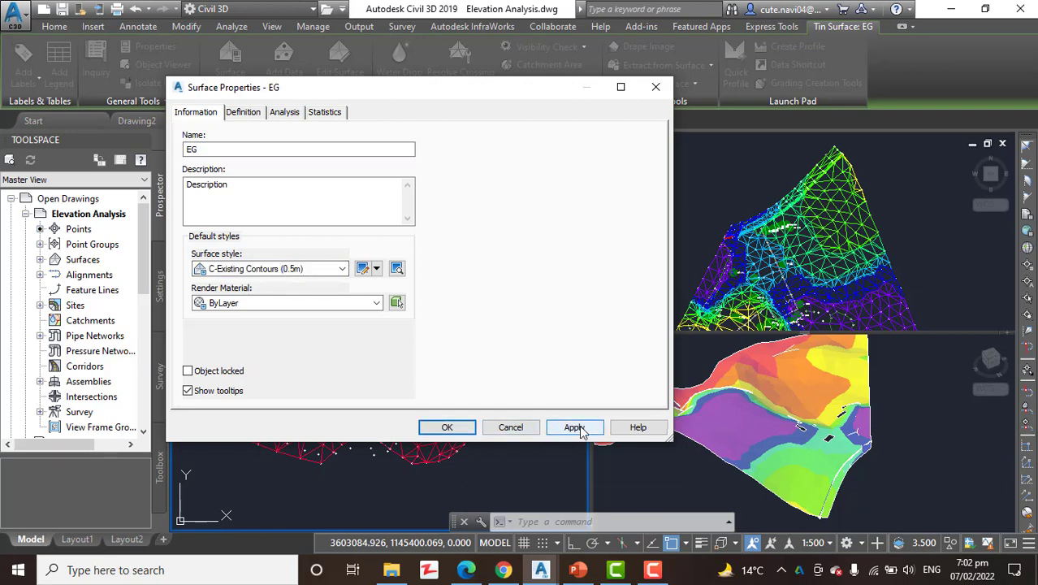
pyautogui.click(447, 427)
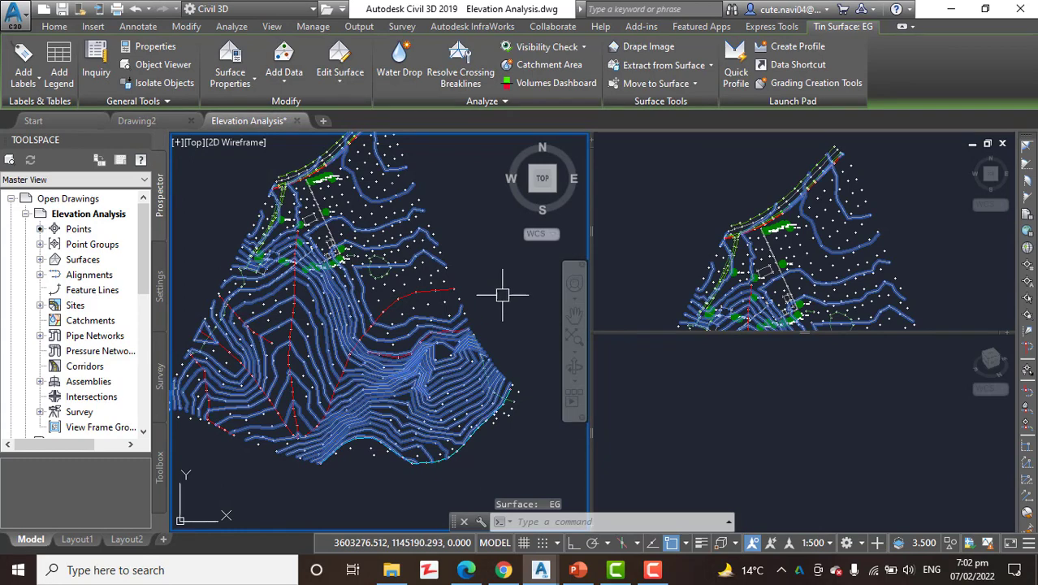
pyautogui.press('Escape')
pyautogui.scroll(2, 495, 317)
pyautogui.scroll(-2, 487, 309)
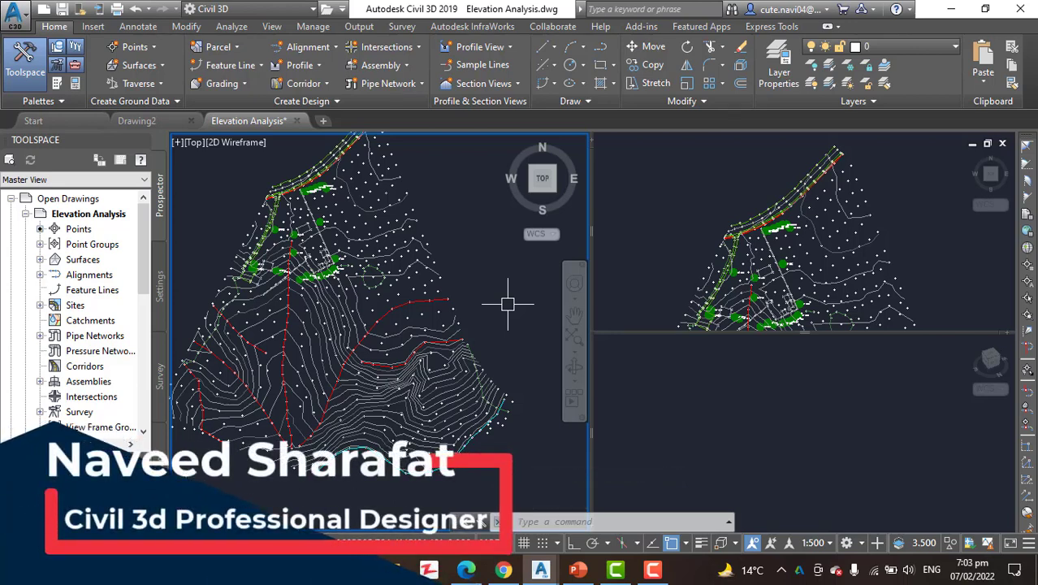
pyautogui.scroll(5, 407, 233)
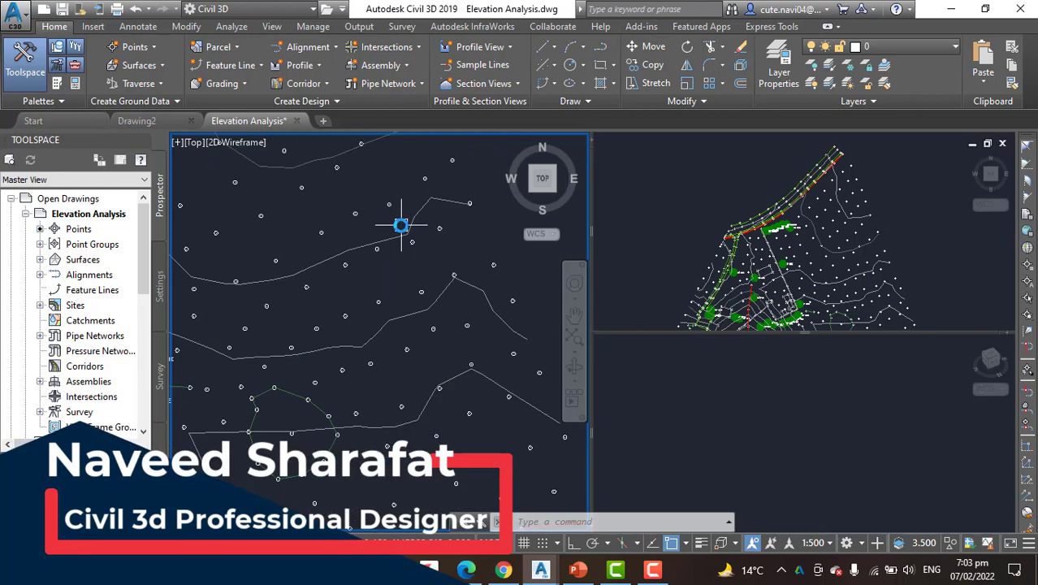
pyautogui.click(403, 232)
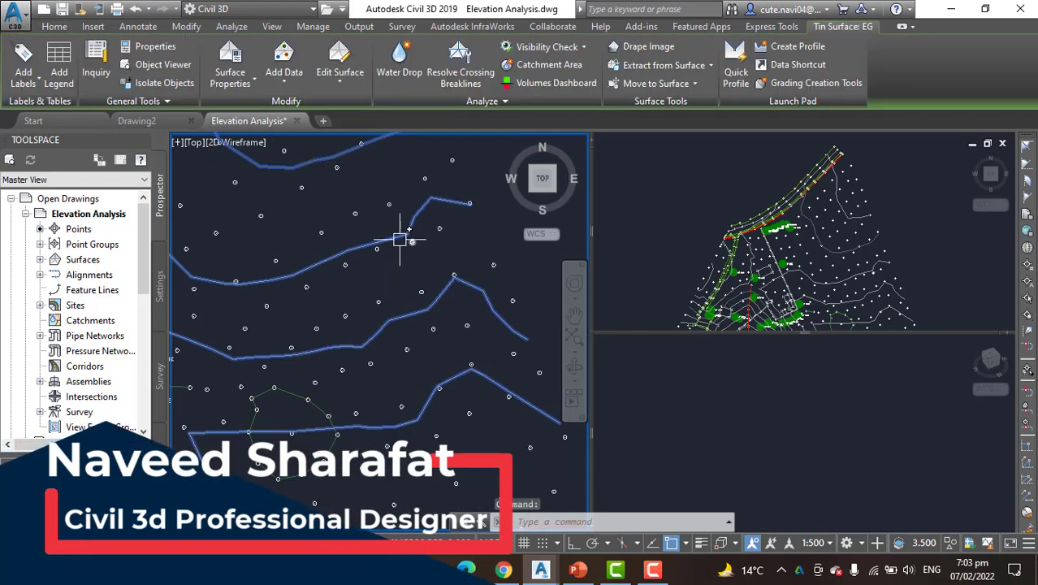
pyautogui.click(231, 78)
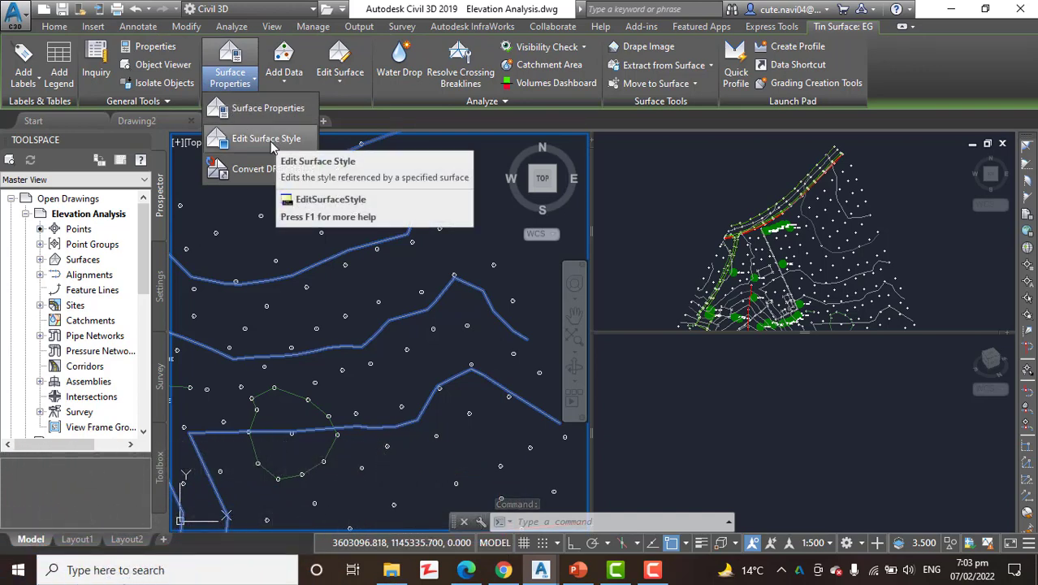
pyautogui.click(476, 233)
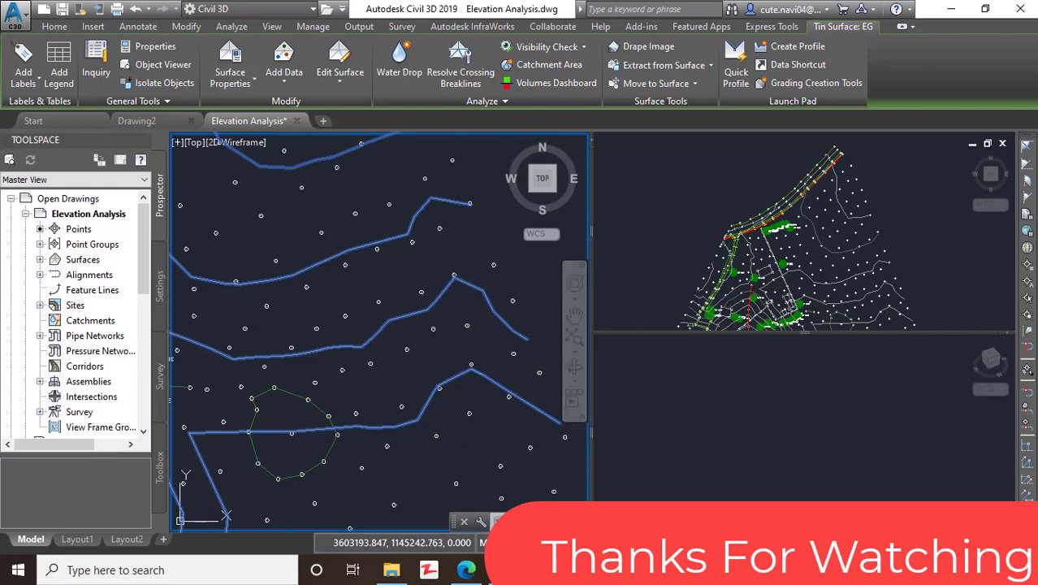
pyautogui.click(942, 569)
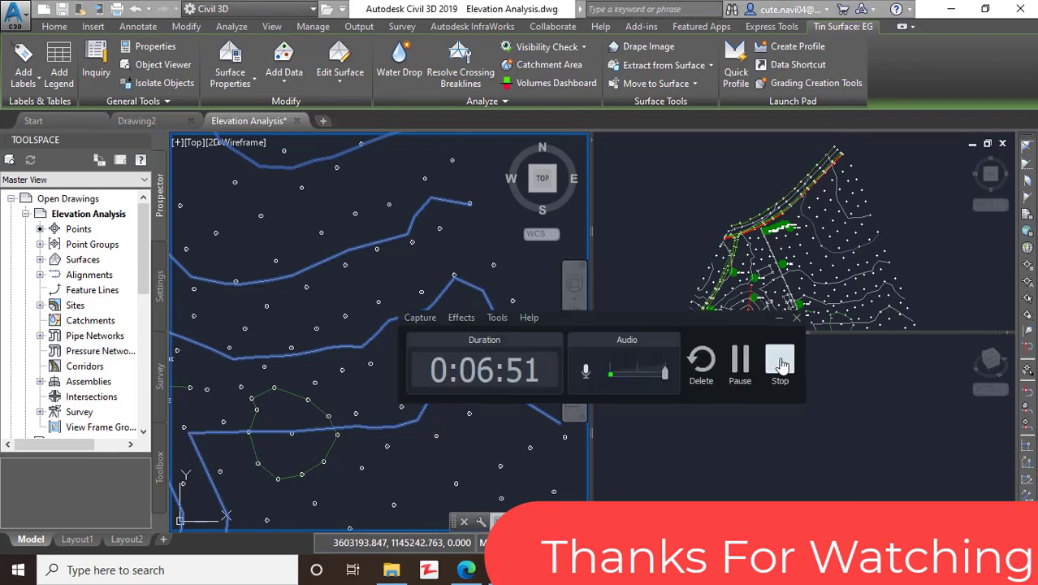